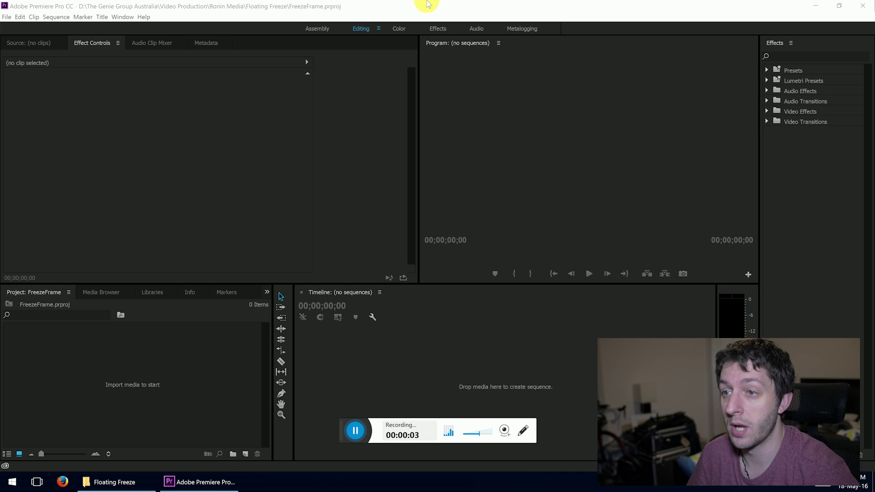
- Drag slow_motion_slam_dunk.mov from the Floating Freeze folder into the FreezeFrame Project panel
left_click(420, 6)
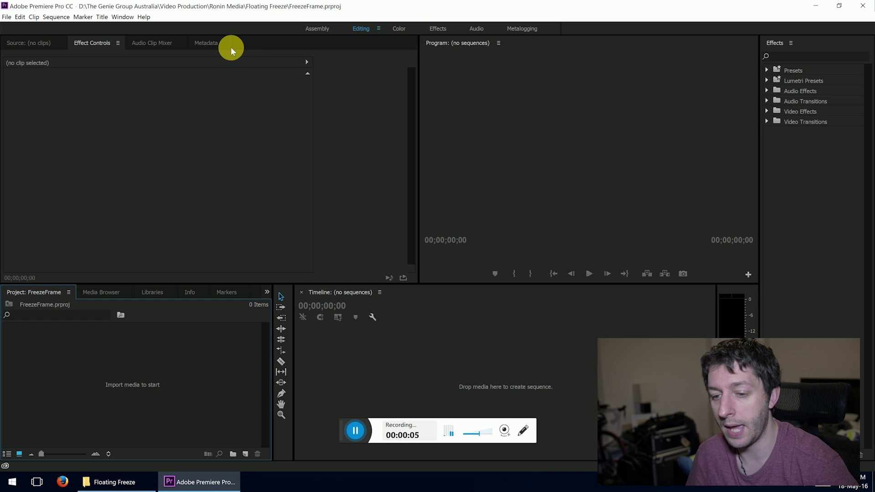
left_click(112, 482)
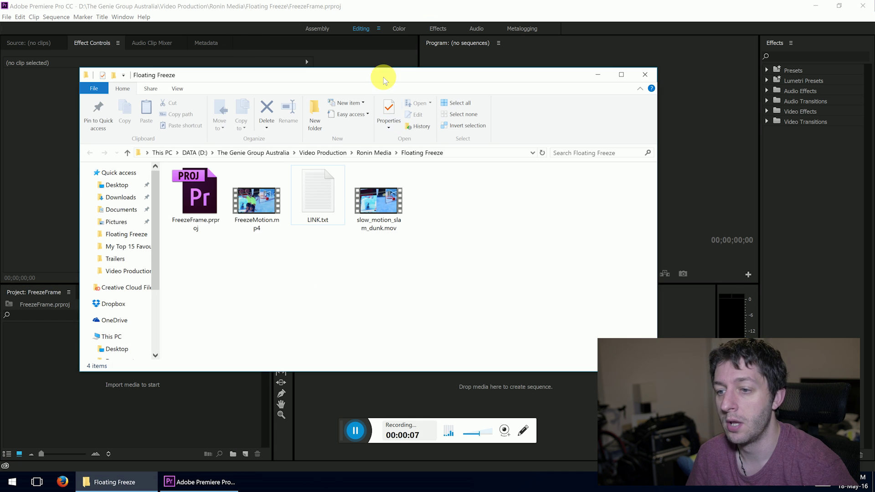
left_click_drag(383, 78, 462, 80)
left_click(437, 221)
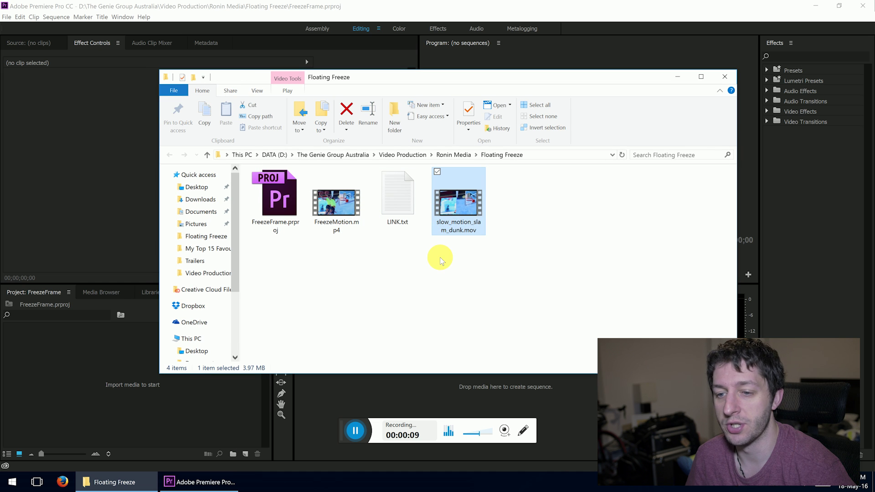
left_click_drag(456, 206, 98, 356)
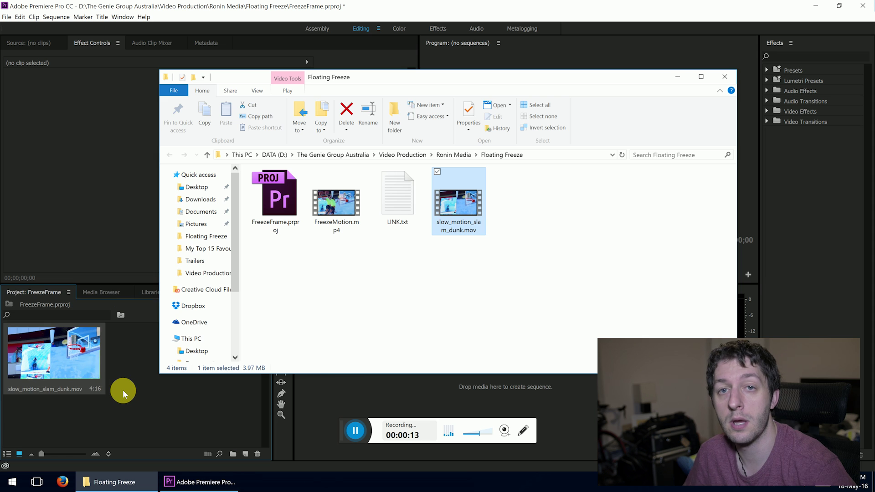
left_click(121, 381)
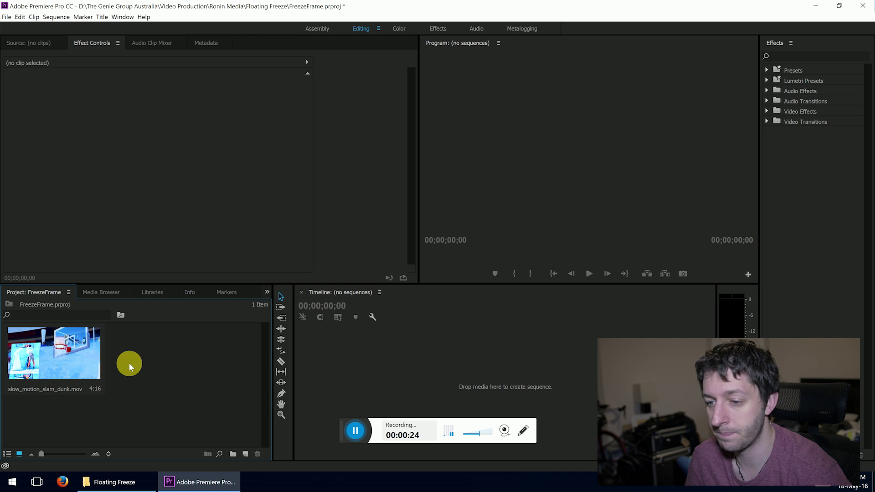
- Drop the dunk clip on the empty timeline to build its sequence, then zoom in and select it on V1
left_click_drag(70, 354, 314, 344)
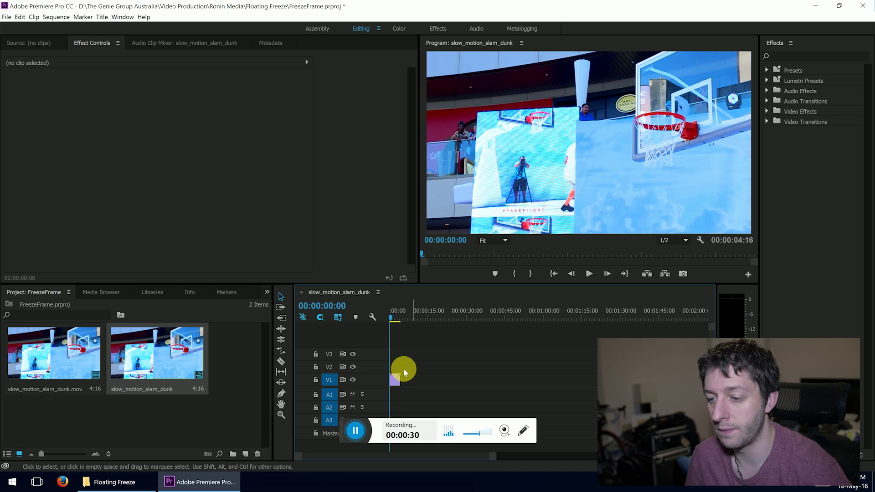
key("=")
key("=")
key("=")
key("=")
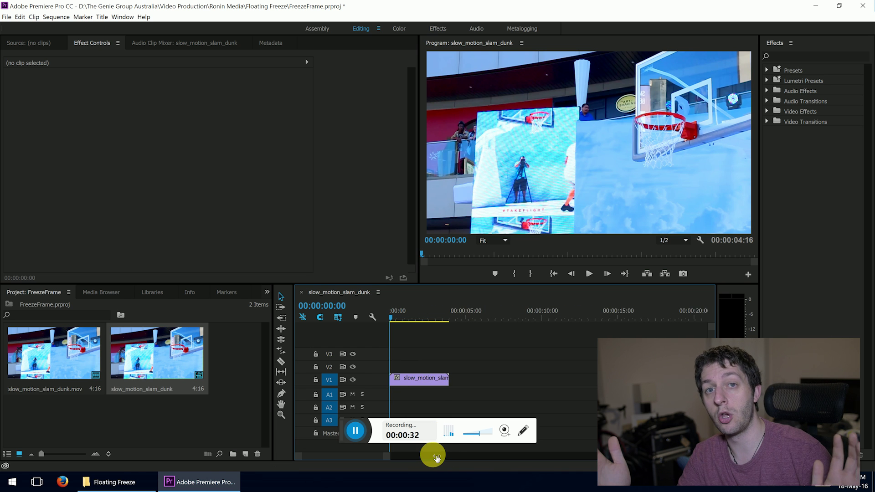
left_click(437, 386)
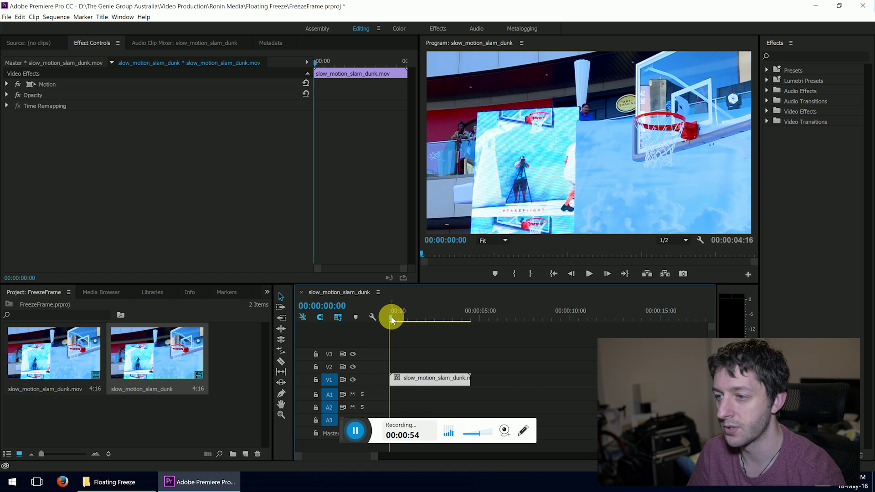
- Place a marker at 00:00:01:15, the frame where the player hangs mid-dunk
left_click_drag(392, 316, 416, 318)
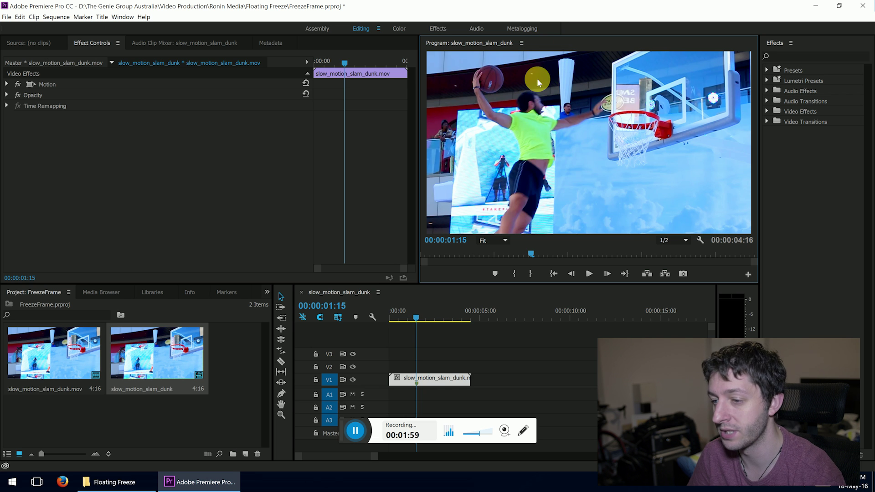
key("m")
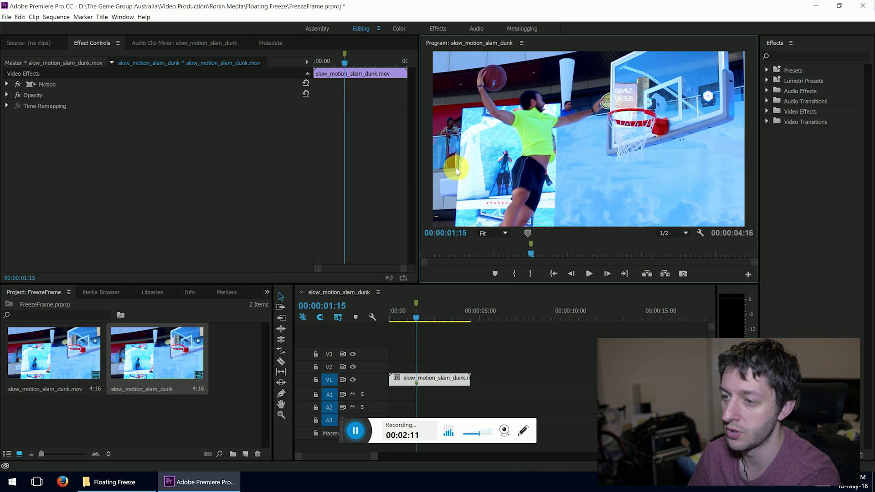
mouse_move(417, 315)
left_mouse_down()
mouse_move(404, 314)
mouse_move(416, 316)
left_mouse_up()
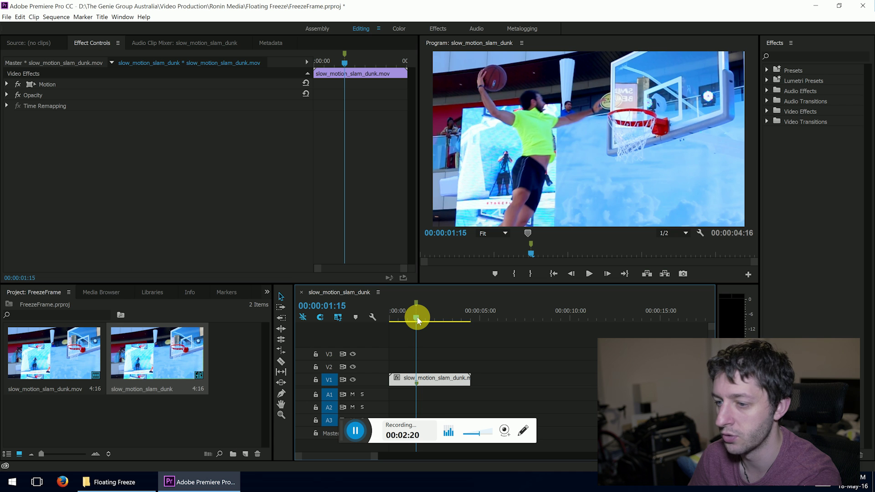
mouse_move(417, 316)
left_mouse_down()
mouse_move(427, 319)
mouse_move(416, 316)
left_mouse_up()
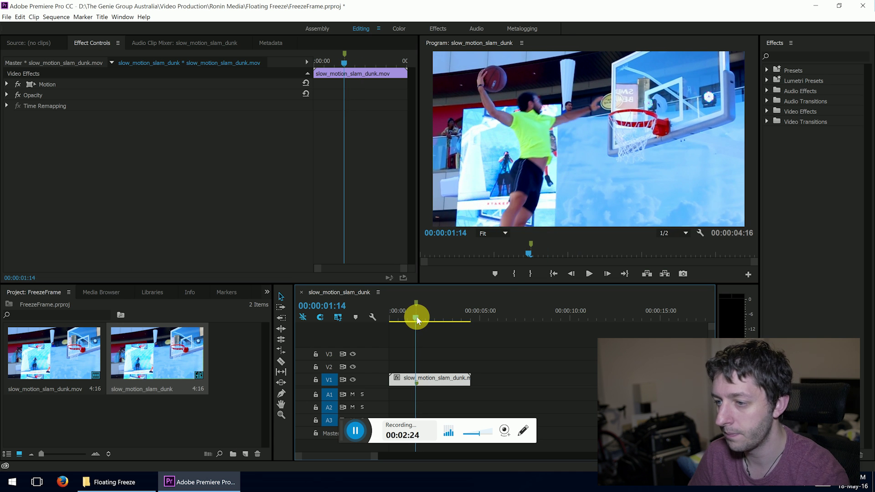
left_click(530, 254)
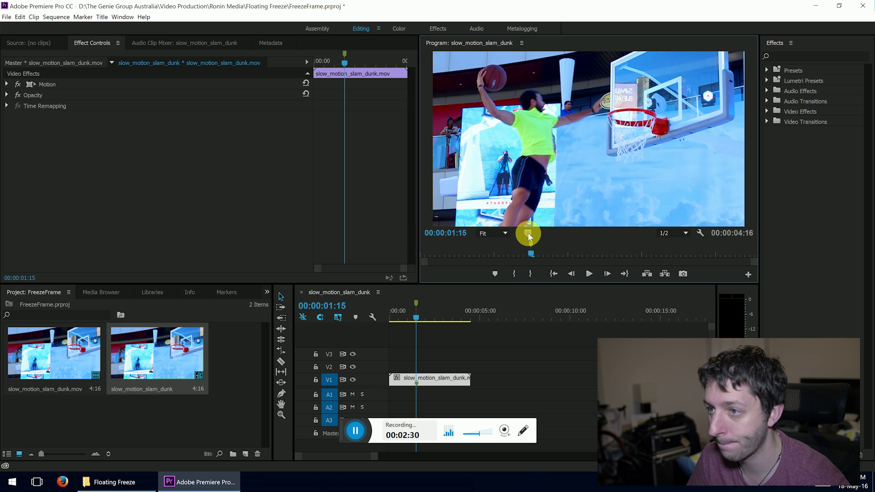
left_click(422, 309)
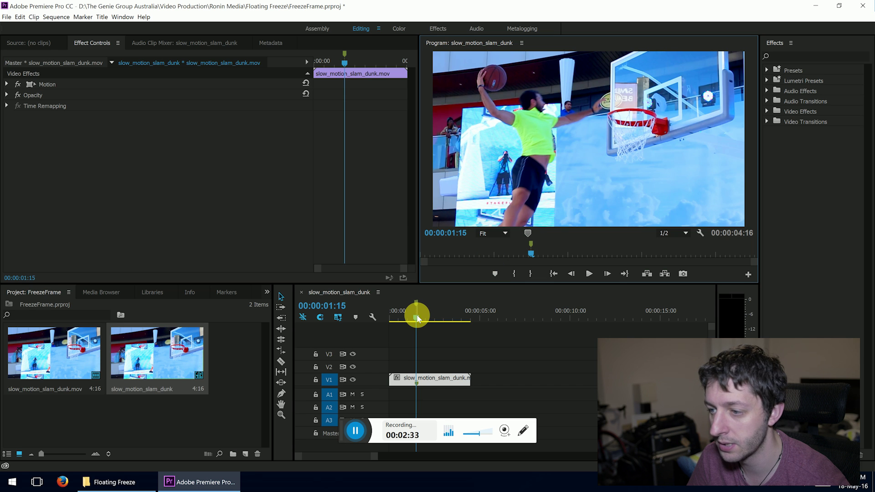
left_click_drag(416, 315, 416, 318)
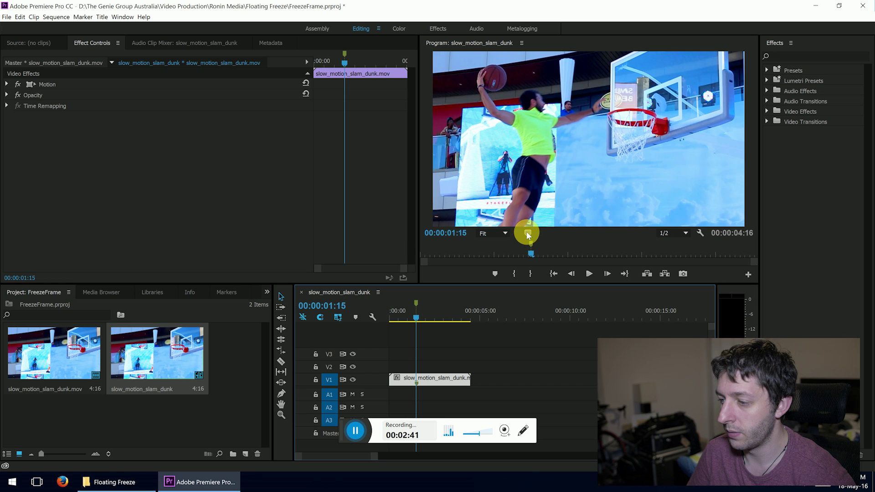
- Export the 00:00:01:15 frame as a JPEG still named Still1
left_click(683, 273)
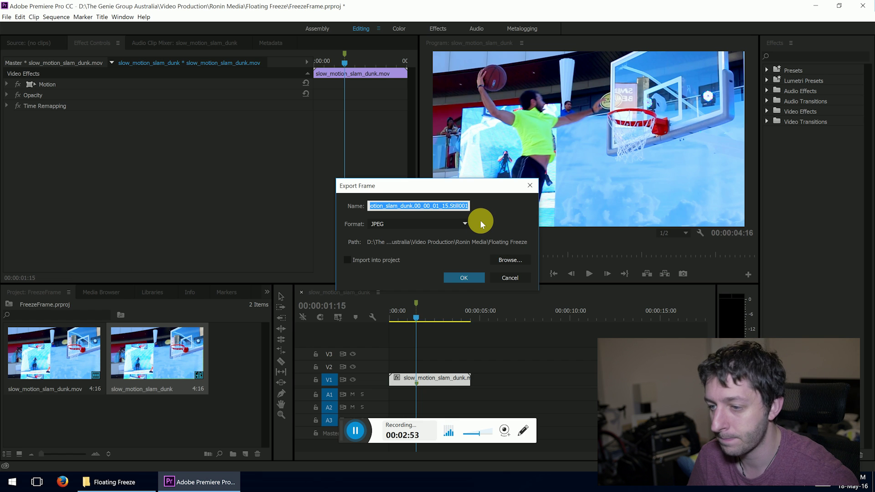
left_click(467, 210)
key("ctrl+a")
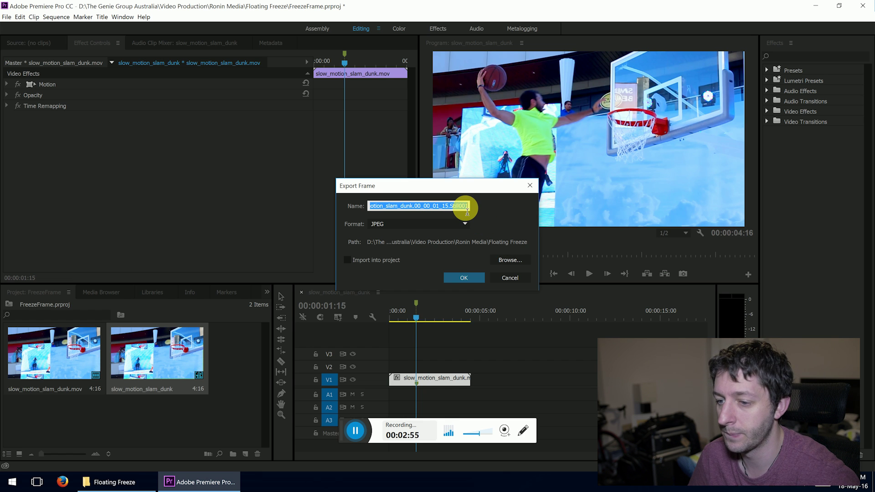
type("Still")
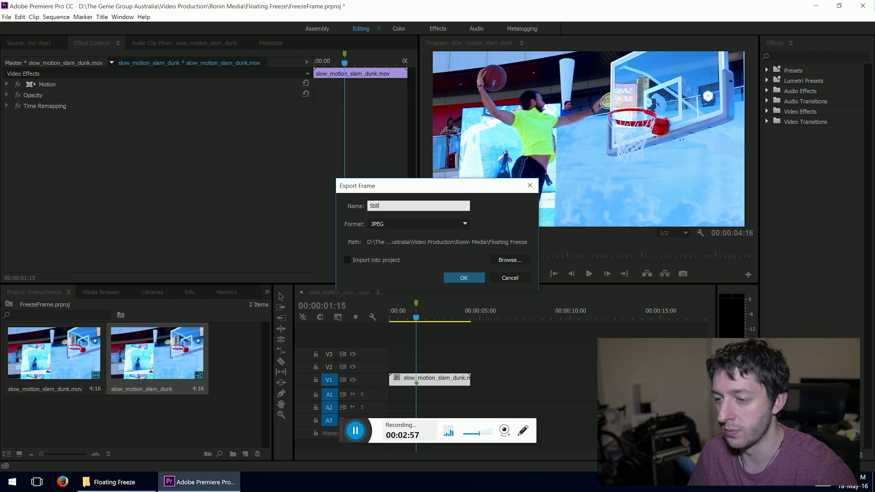
type("1")
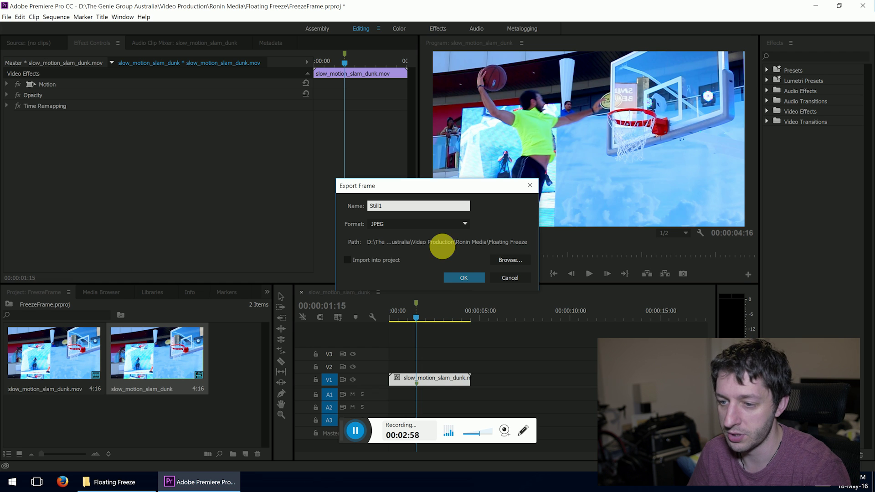
left_click(449, 276)
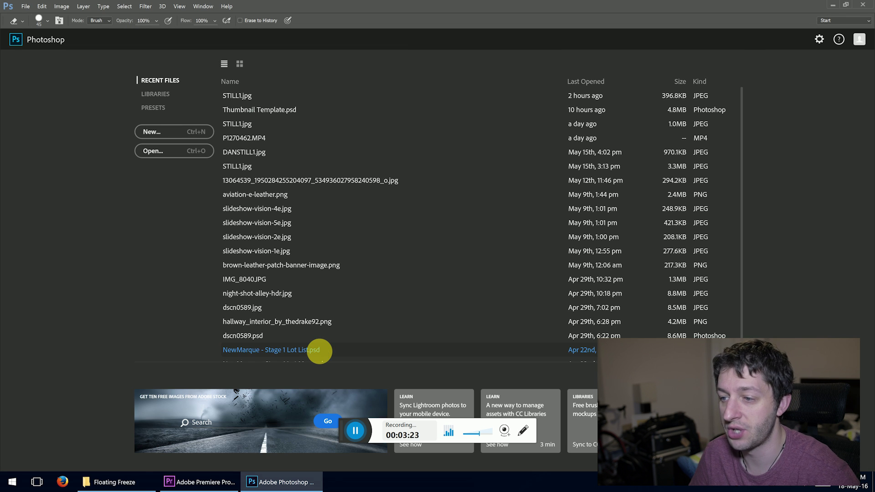
- Open Still1.jpg in Photoshop and zoom to 300%, centred on the player
left_click(119, 481)
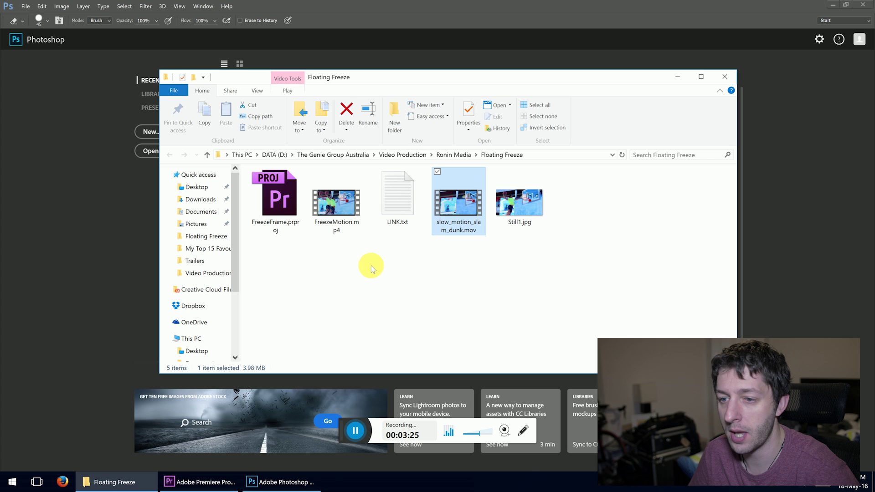
left_click(519, 218)
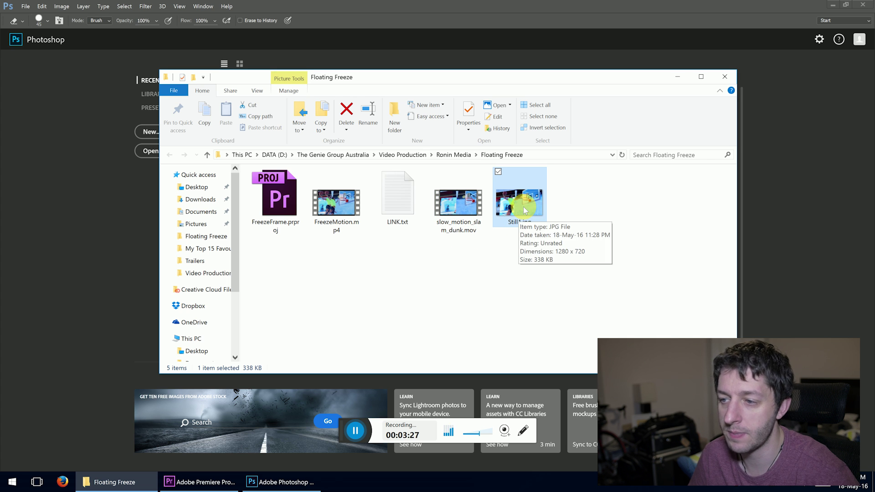
left_click_drag(516, 224, 107, 252)
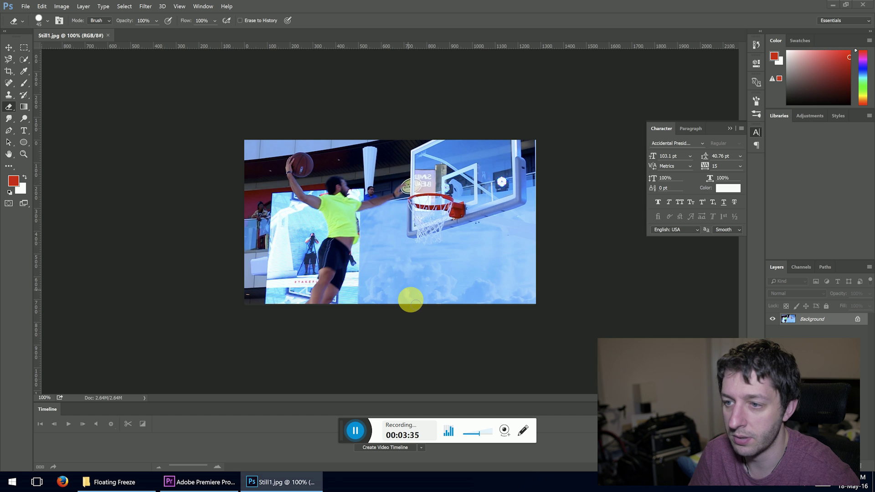
key("ctrl+plus")
key("ctrl+plus")
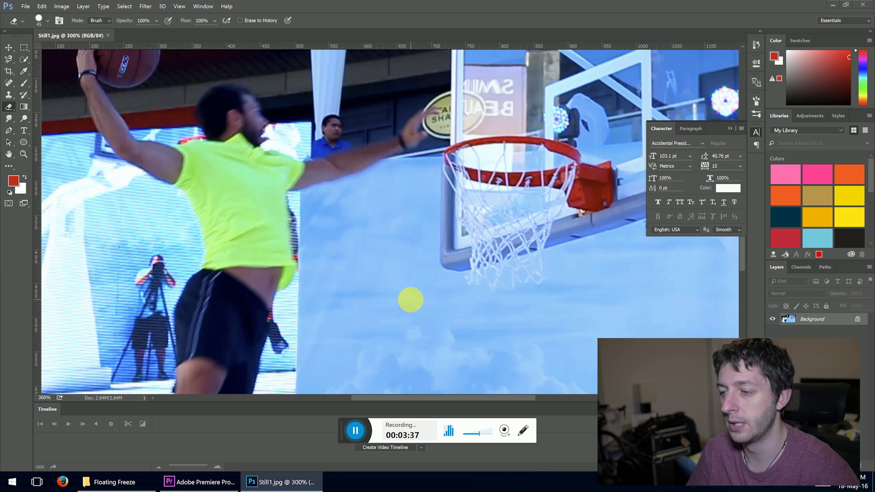
left_click_drag(313, 196, 474, 252)
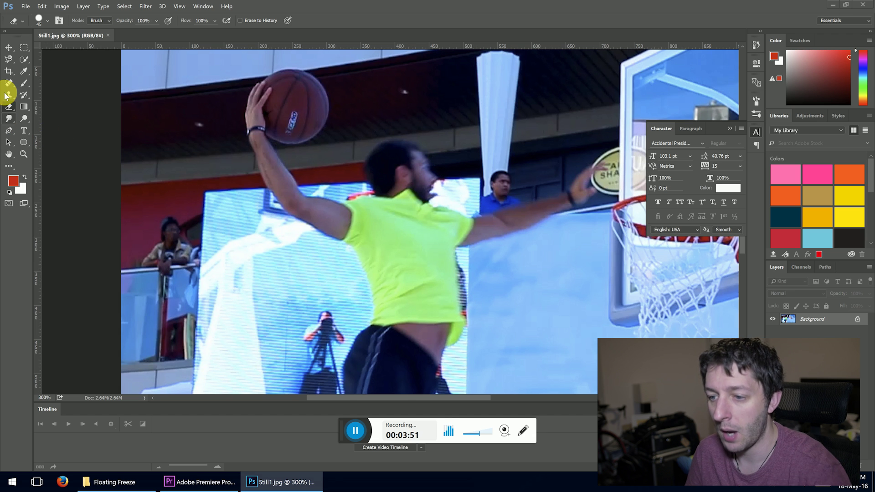
- With the Pen tool, trace the path up the player's side and around the raised basketball
left_click(8, 130)
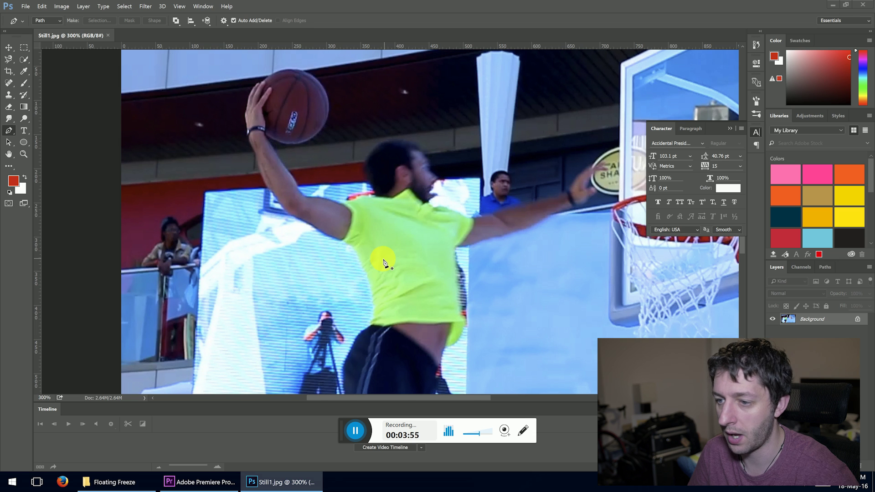
left_click(415, 242)
left_click_drag(415, 242, 438, 233)
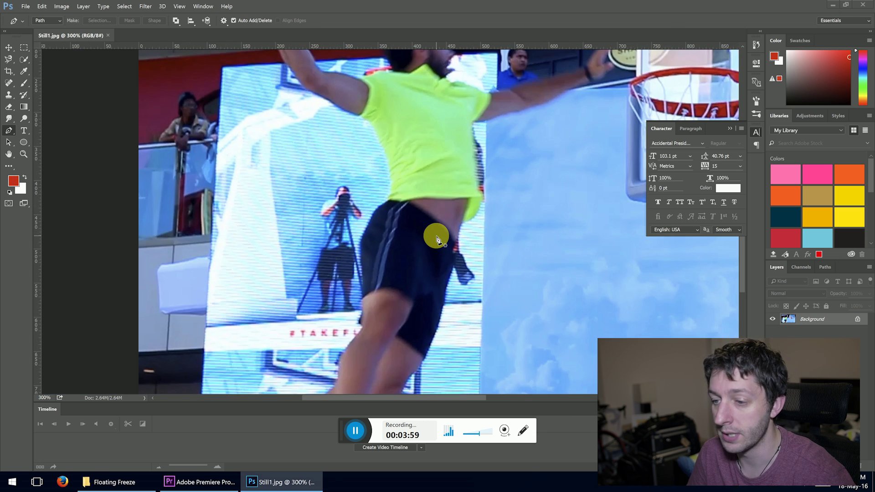
mouse_move(438, 203)
left_mouse_down()
mouse_move(471, 157)
mouse_move(451, 195)
left_mouse_up()
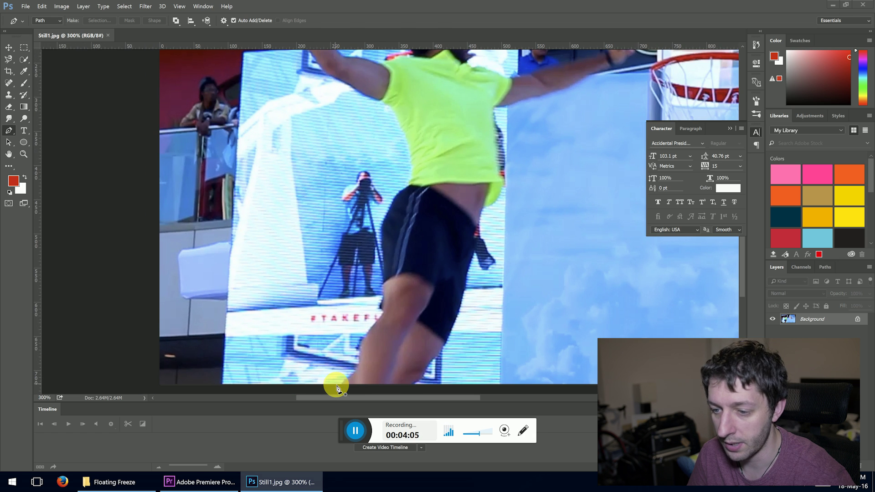
left_click(385, 283)
left_click(385, 240)
left_click(400, 195)
left_click(412, 187)
scroll(401, 167, "up", 5)
left_click_drag(396, 203, 360, 182)
scroll(342, 205, "up", 4)
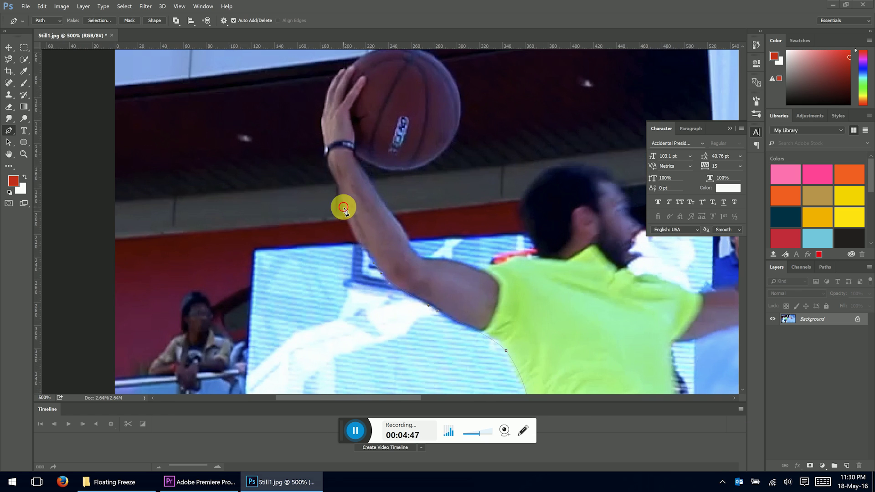
left_click(343, 164)
left_click_drag(408, 143, 443, 149)
left_click_drag(458, 212, 455, 232)
- Continue the path from the wrist down the arm and around the player's head and neck
left_click(354, 253)
left_click(377, 294)
left_click(409, 335)
left_click(422, 354)
left_click(478, 365)
left_click(503, 359)
left_click(518, 353)
left_click(526, 326)
left_click(549, 265)
left_click(616, 281)
left_click(629, 307)
left_click(640, 324)
left_click_drag(635, 316, 487, 215)
left_click(489, 271)
- Trace along the outstretched arm, around the hand's fingers, and down the shirt's side
left_click(518, 278)
left_click_drag(521, 282, 286, 348)
left_click(301, 350)
left_click(349, 349)
left_click(390, 336)
left_click(459, 316)
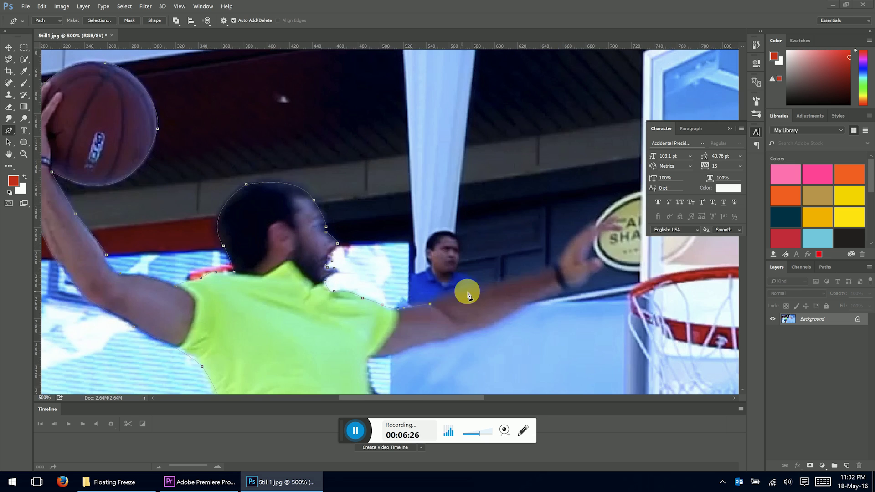
left_click(480, 302)
left_click(489, 285)
left_click(508, 292)
left_click(521, 312)
left_click(501, 331)
left_click(423, 363)
left_click_drag(310, 388, 455, 164)
left_click(502, 277)
left_click(454, 227)
- Carry the path along the shirt bottom, around the shorts and down the legs
left_click(465, 290)
left_click(422, 342)
left_click_drag(422, 342, 416, 207)
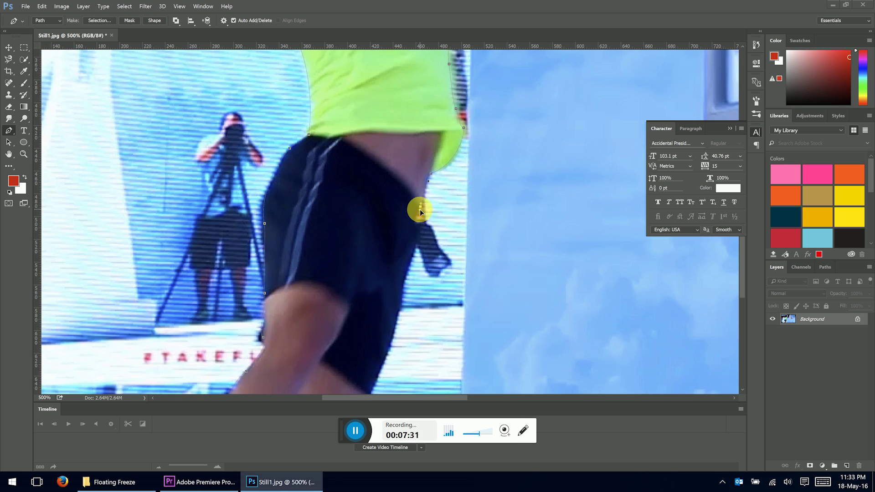
left_click(406, 269)
left_click_drag(405, 269, 410, 224)
left_click(386, 291)
left_click(375, 314)
left_click(240, 340)
- Close the outline along the image's bottom edge back at the starting anchor
key("ctrl+minus")
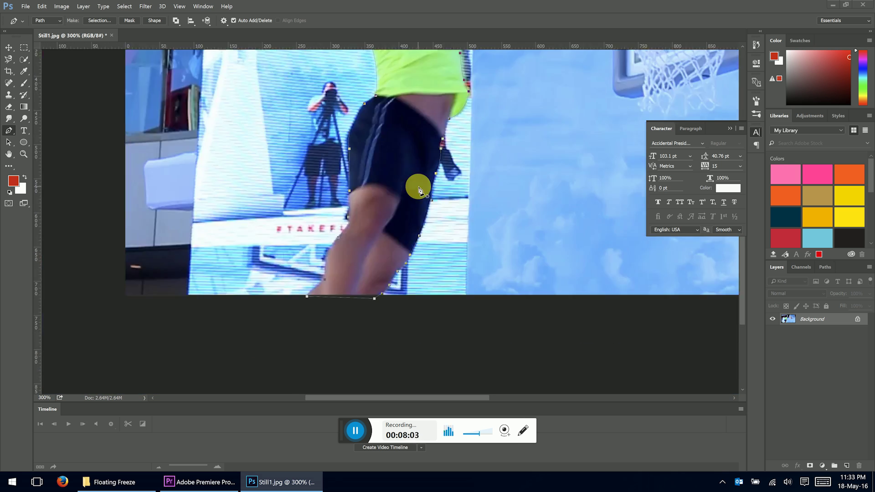
right_click(416, 185)
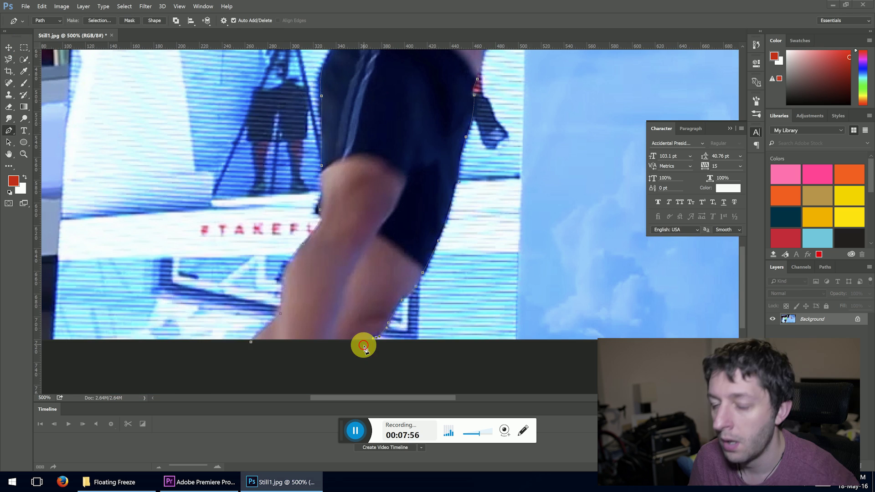
left_click(363, 346)
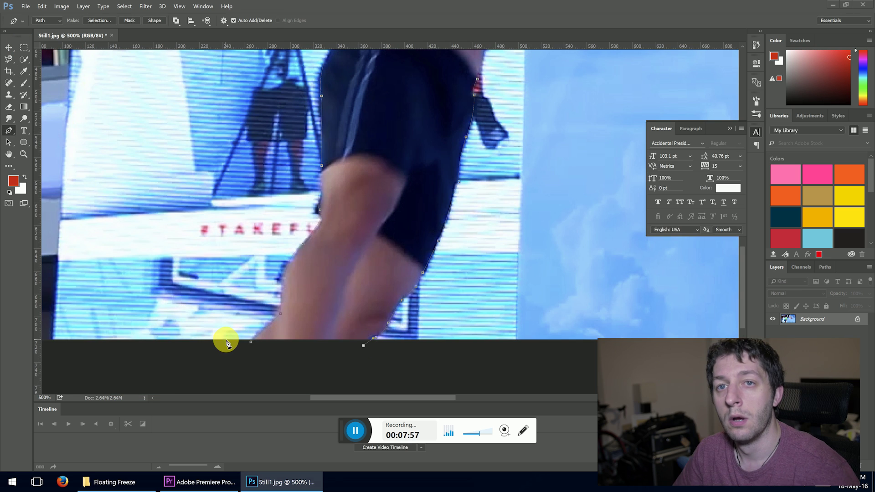
left_click(250, 342)
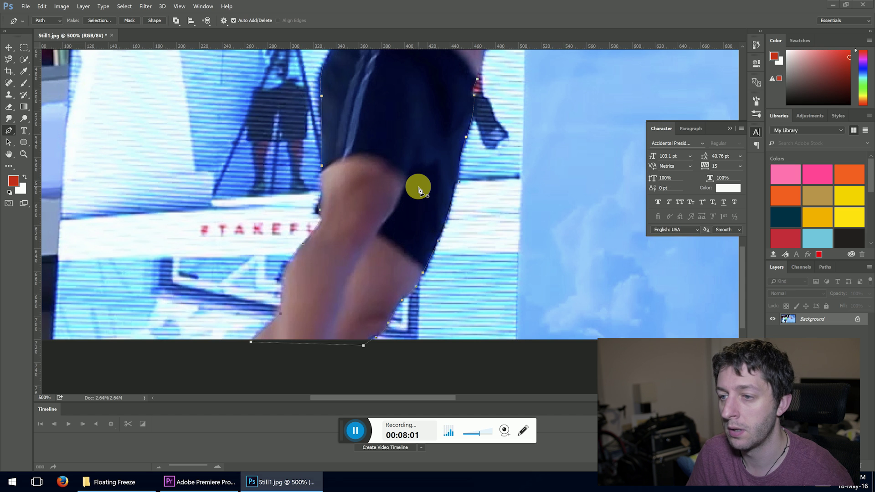
key("ctrl+minus")
key("ctrl+minus")
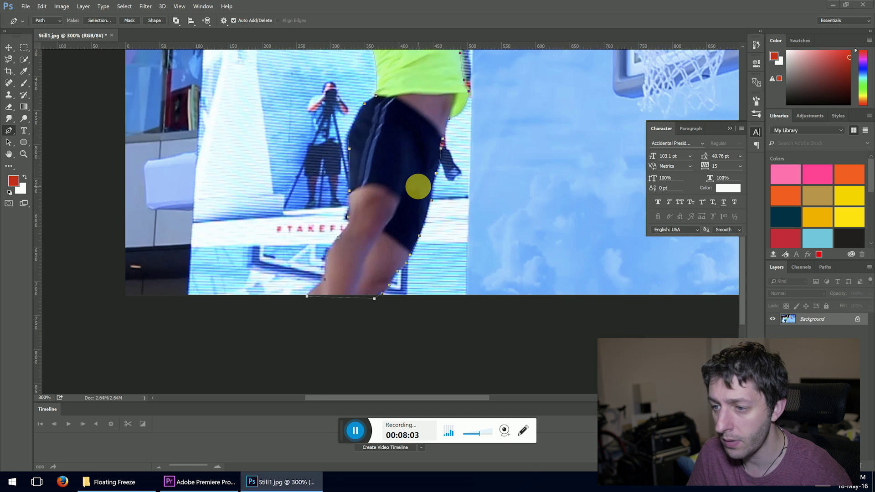
left_click_drag(417, 160, 403, 317)
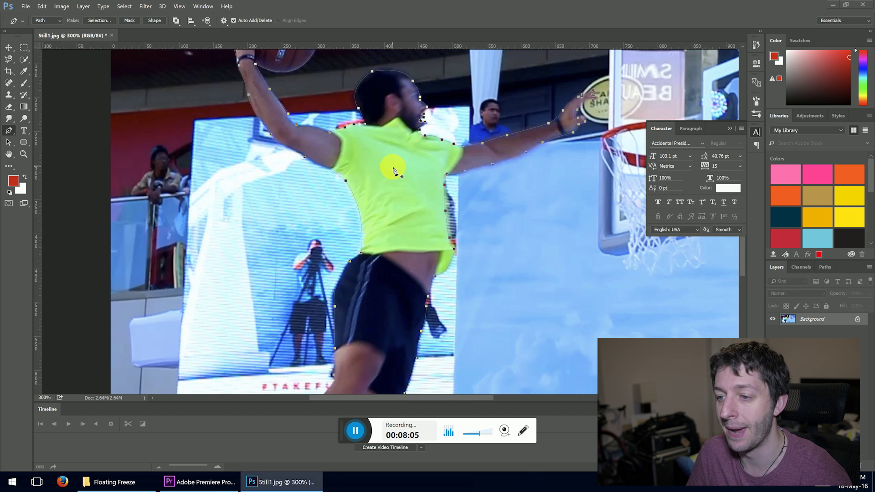
right_click(393, 168)
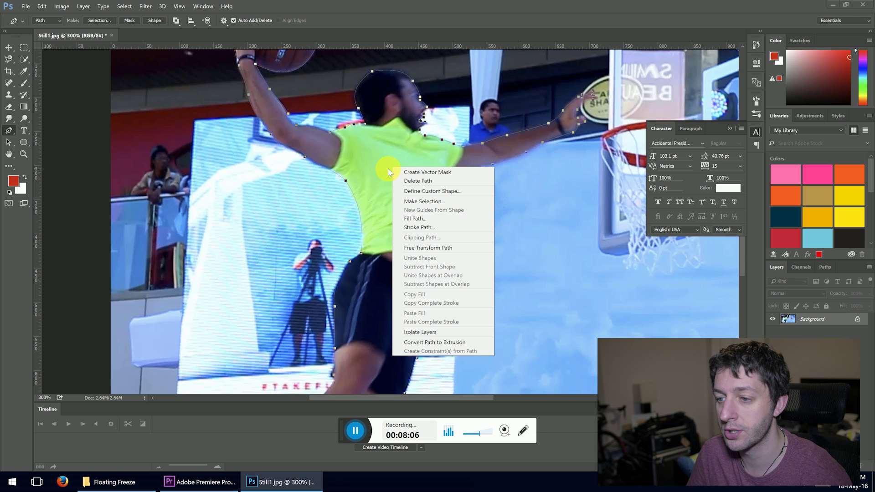
- Convert the path into a New Selection with a 0-pixel feather radius
left_click(415, 202)
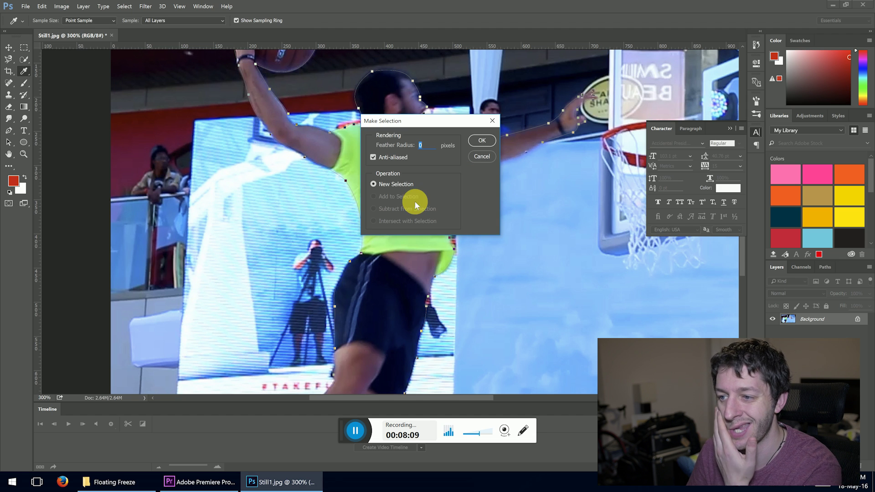
left_click(433, 145)
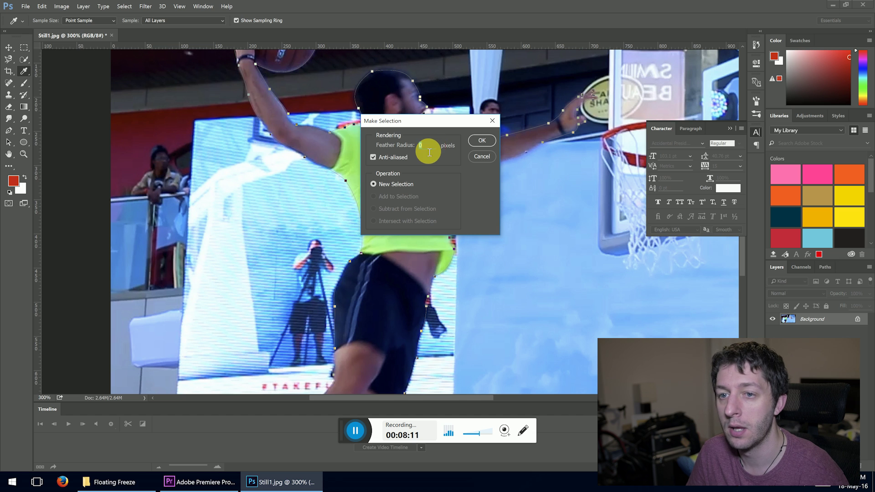
left_click(474, 142)
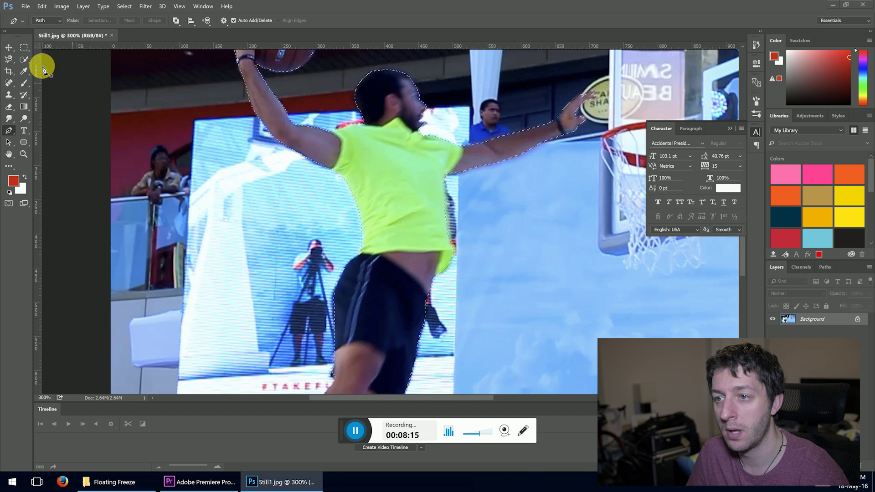
- Refine the selection edge with Smooth 44, Feather 0.9 px and Shift Edge +20%
left_click(24, 47)
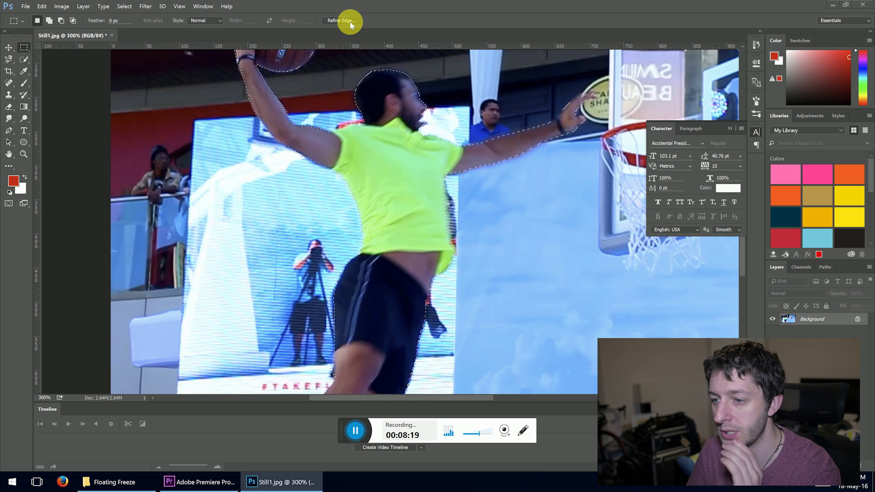
left_click(349, 21)
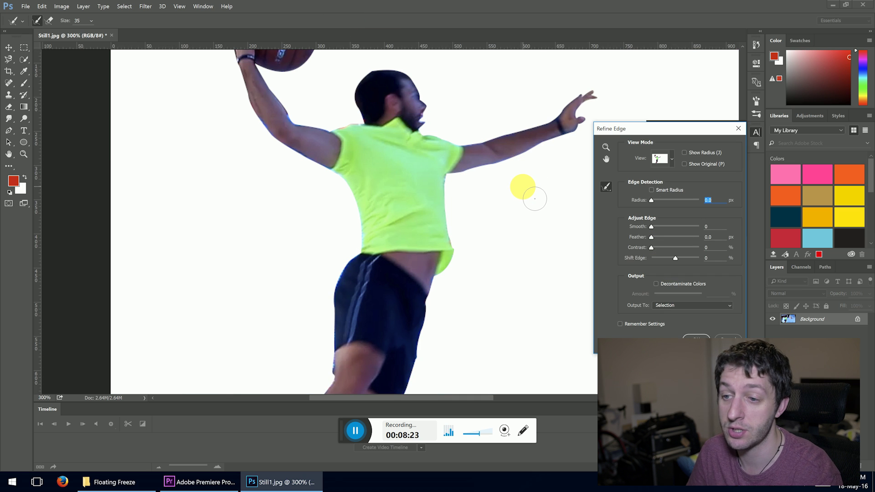
key("ctrl+minus")
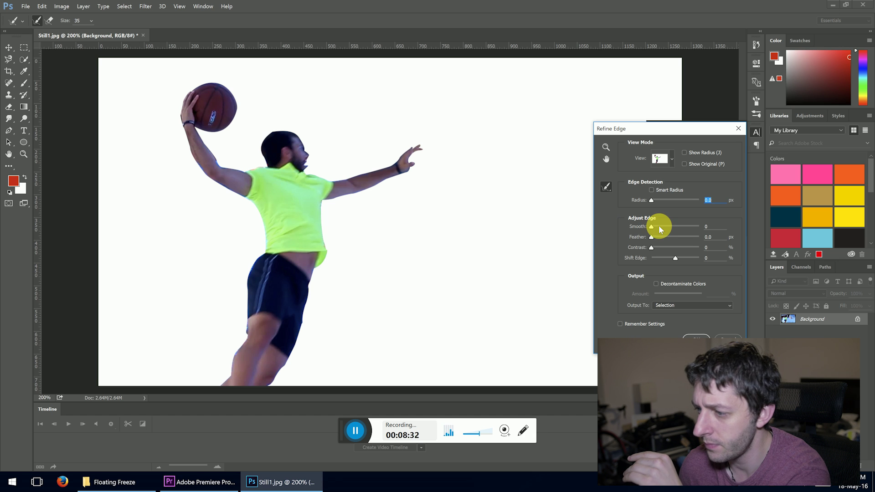
mouse_move(652, 226)
left_mouse_down()
mouse_move(672, 228)
mouse_move(654, 240)
left_mouse_up()
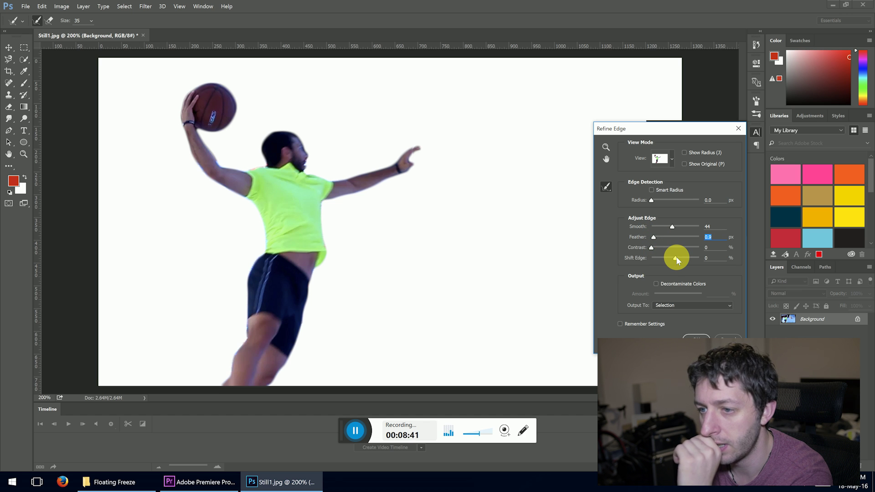
mouse_move(676, 260)
left_mouse_down()
mouse_move(648, 259)
mouse_move(681, 262)
left_mouse_up()
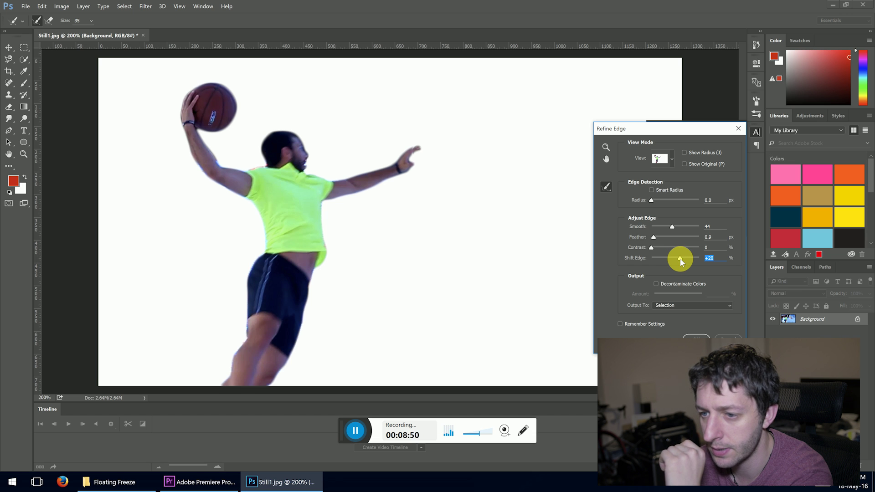
left_click_drag(684, 261, 681, 262)
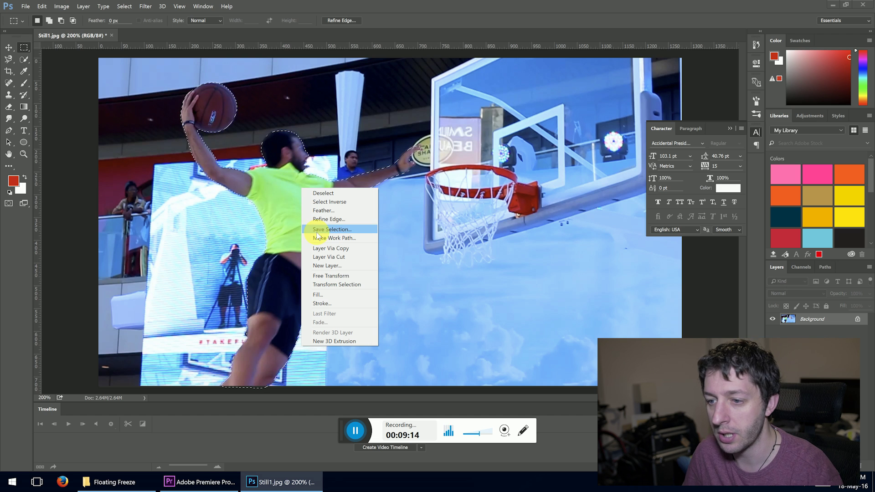
- Copy the selected player to Layer 1 via Layer Via Copy and hide the Background layer
left_click(321, 246)
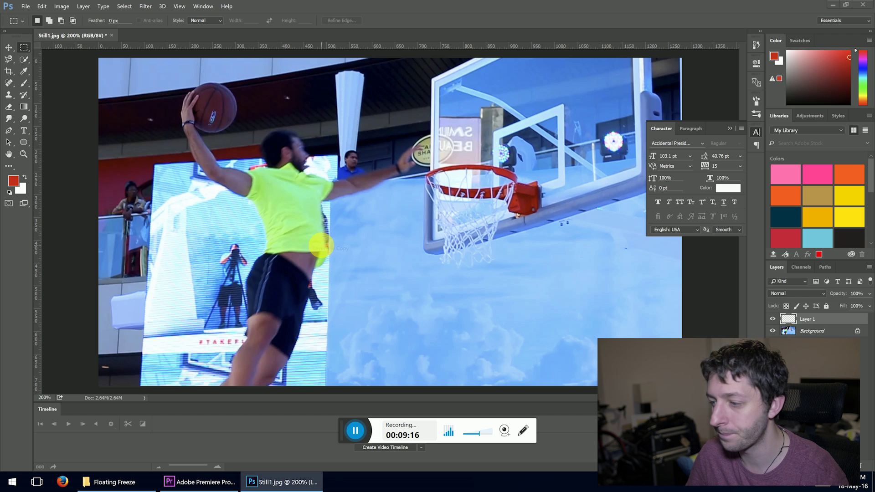
left_click(772, 331)
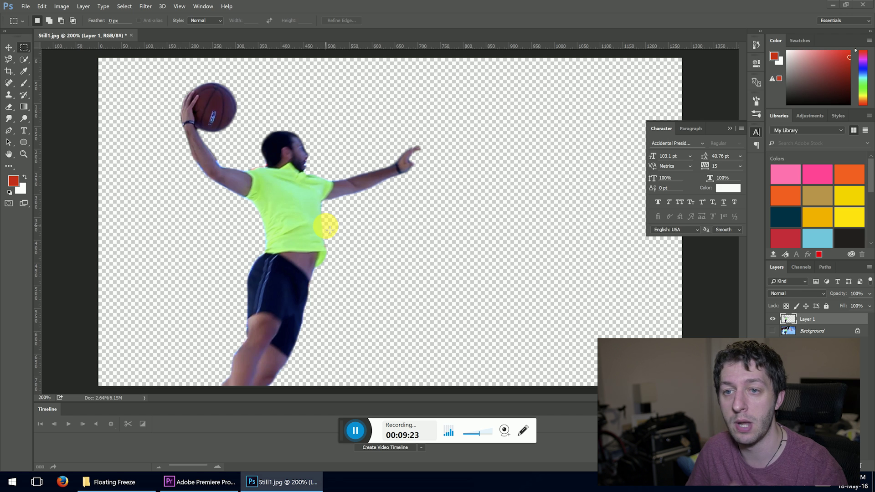
left_click(26, 7)
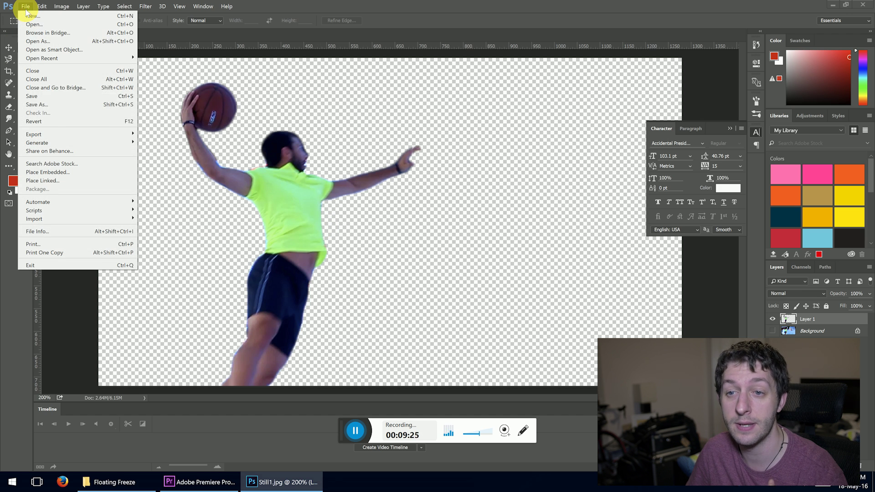
- Save the cutout as Still1.png using None / Fast PNG compression
left_click(54, 105)
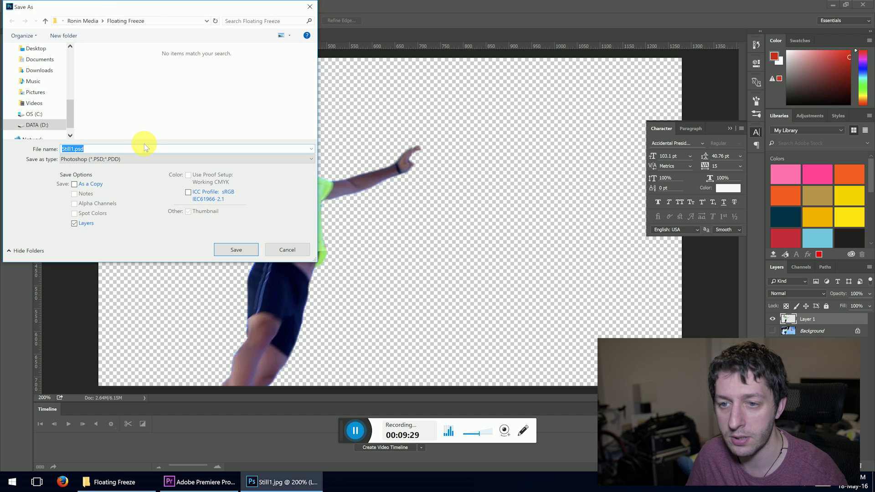
left_click(127, 158)
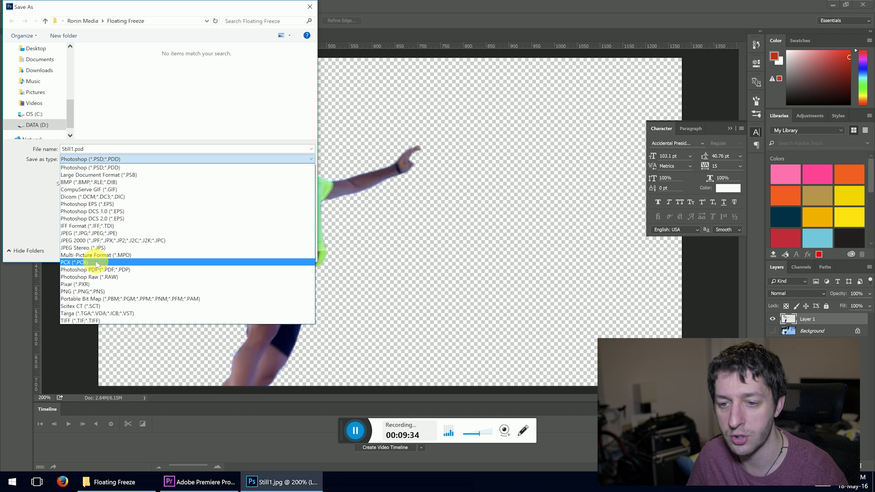
left_click(103, 292)
double_click(111, 150)
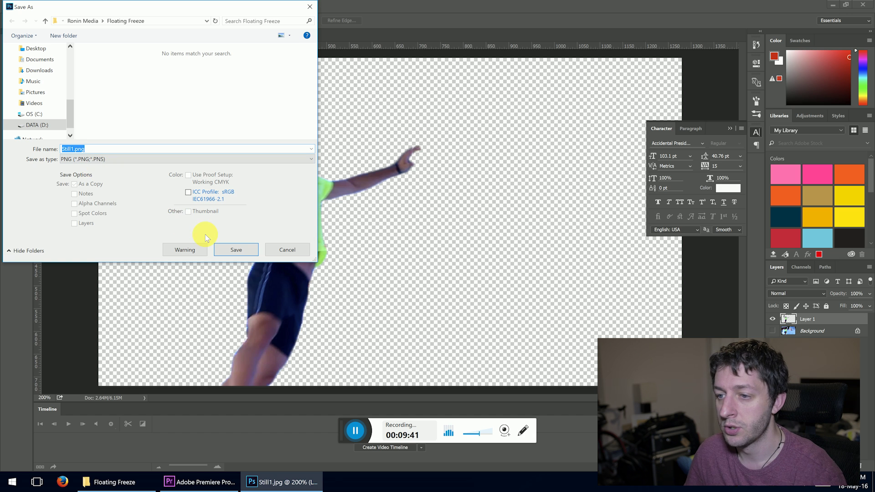
left_click(234, 250)
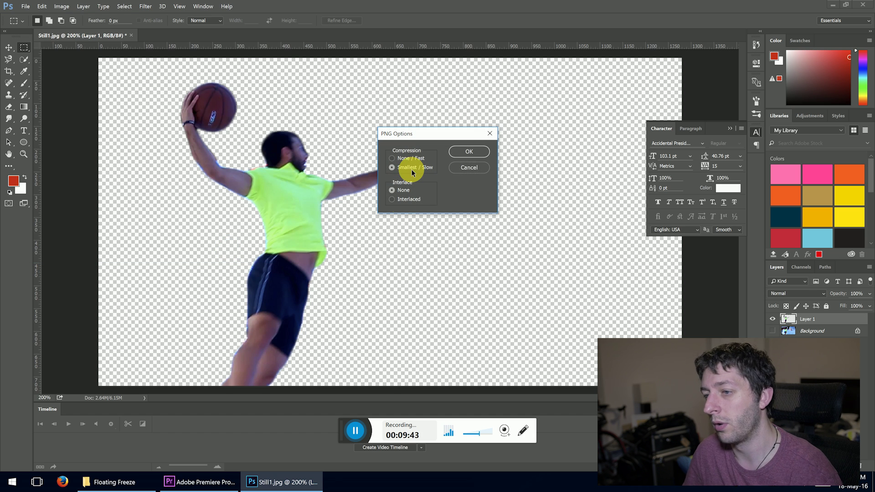
left_click(401, 159)
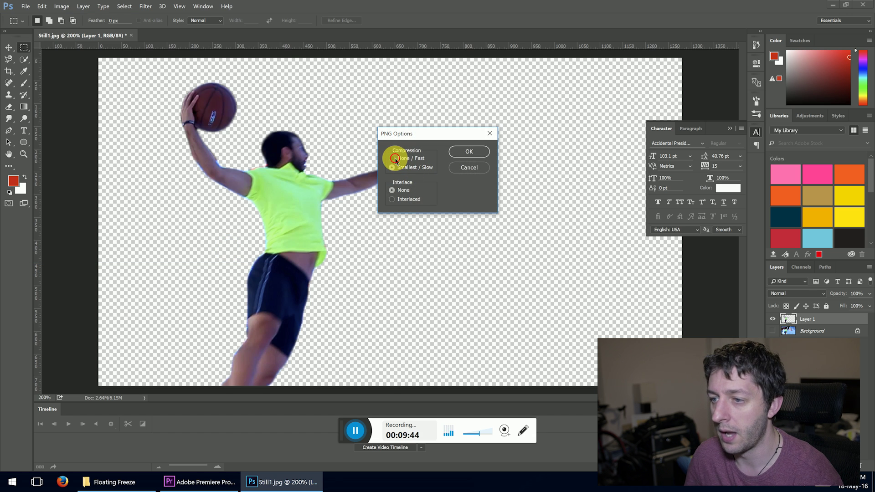
left_click(461, 152)
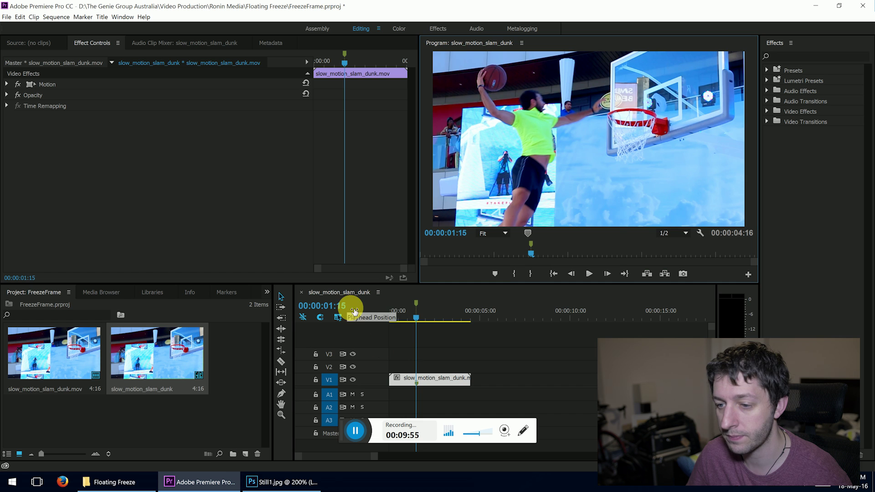
- Replace the slam dunk clip on V1 with a linked After Effects composition
right_click(434, 379)
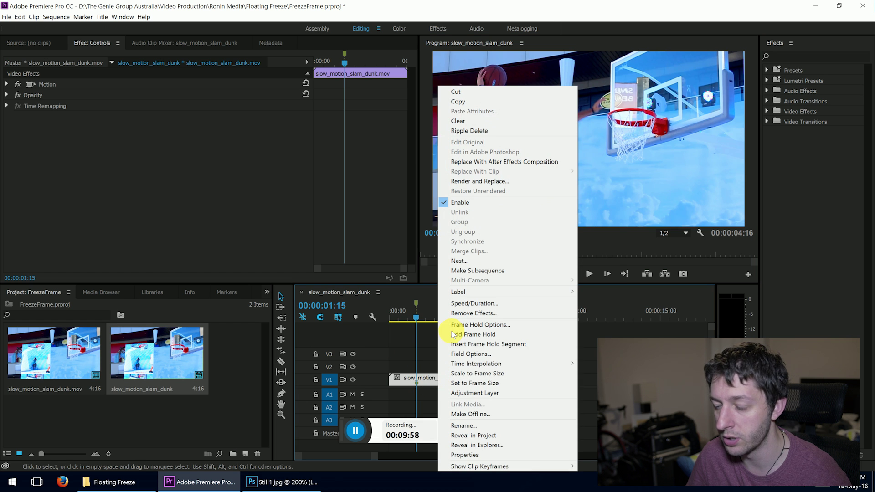
left_click(486, 162)
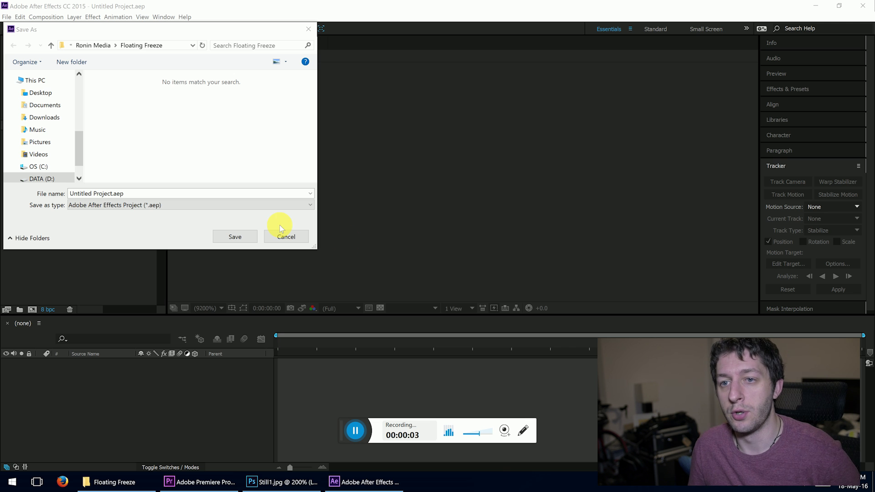
- Save the new After Effects project as FloatingFreeze.aep in the Floating Freeze folder
left_click(100, 30)
left_click_drag(100, 29, 113, 30)
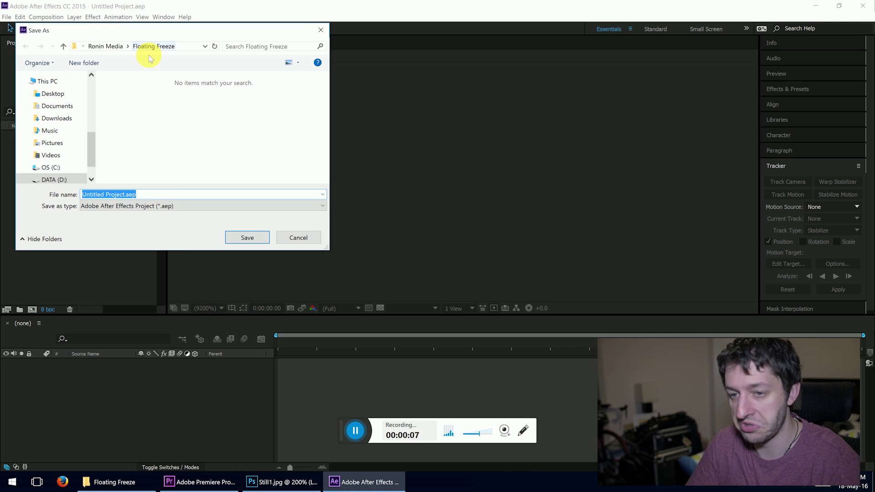
type("FloatingFreeze")
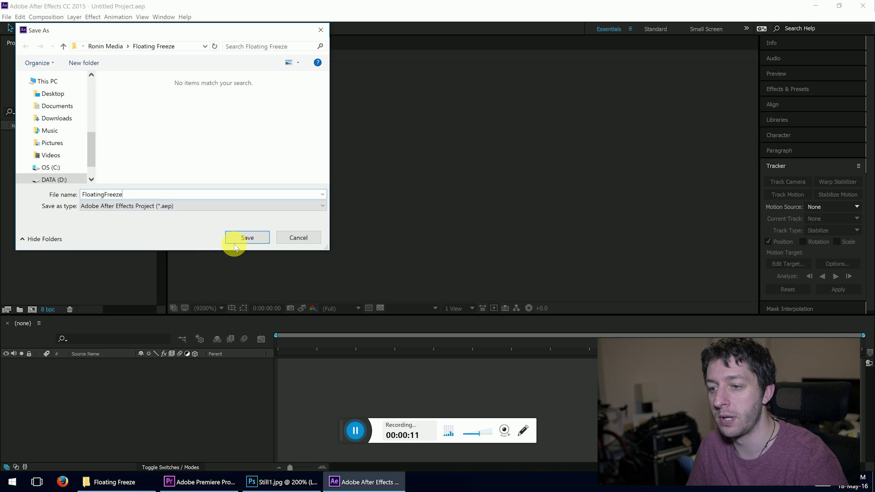
left_click(240, 238)
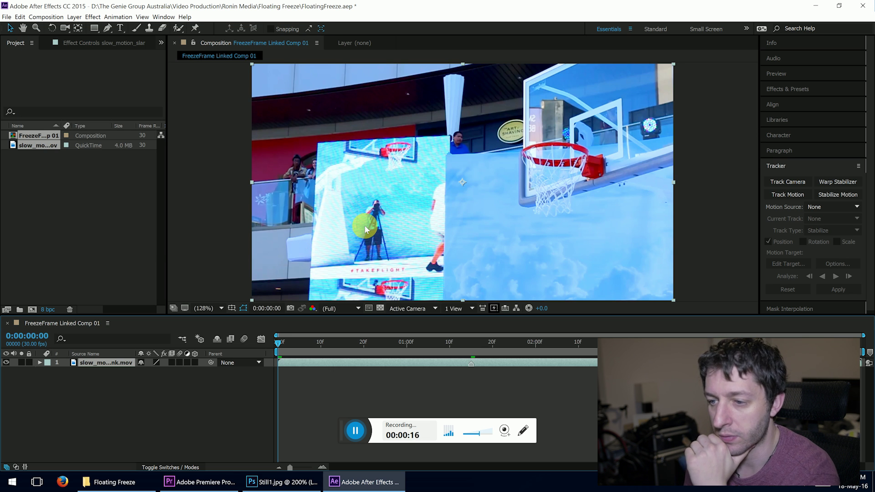
- Scrub through the dunk footage and apply the 3D Camera Tracker via Track Camera
left_click(280, 346)
mouse_move(279, 346)
left_mouse_down()
mouse_move(486, 347)
mouse_move(278, 344)
left_mouse_up()
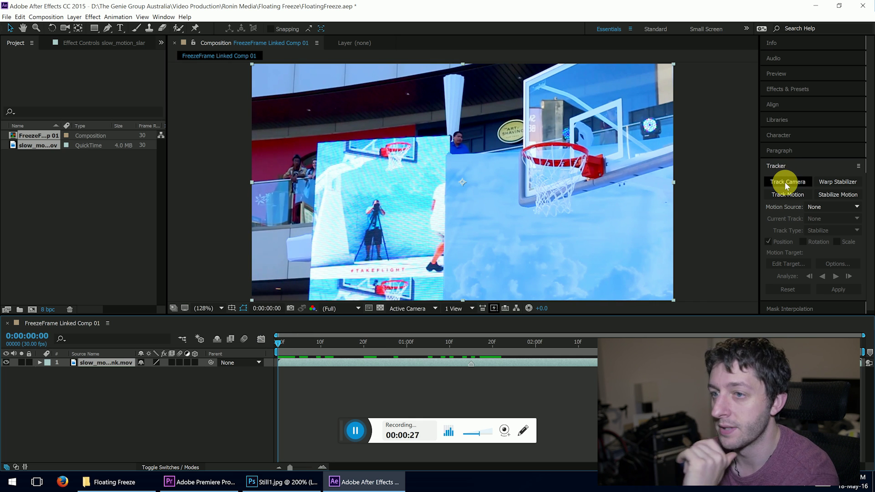
left_click(169, 17)
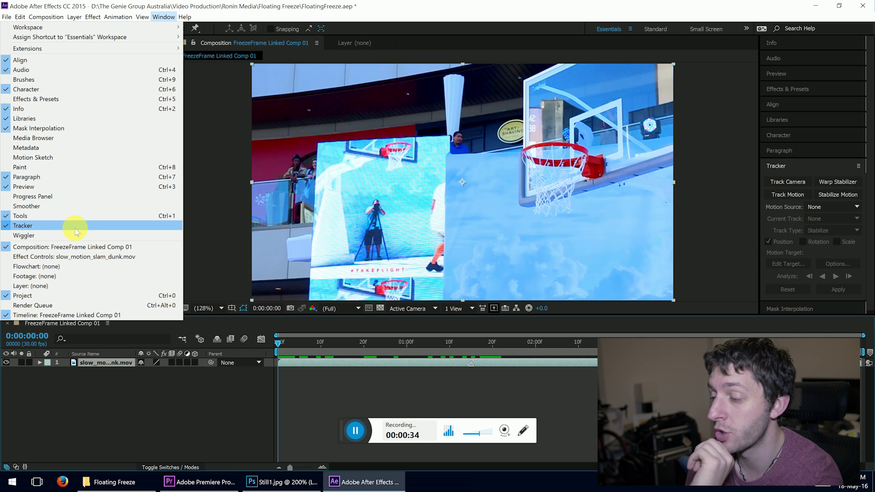
left_click(540, 9)
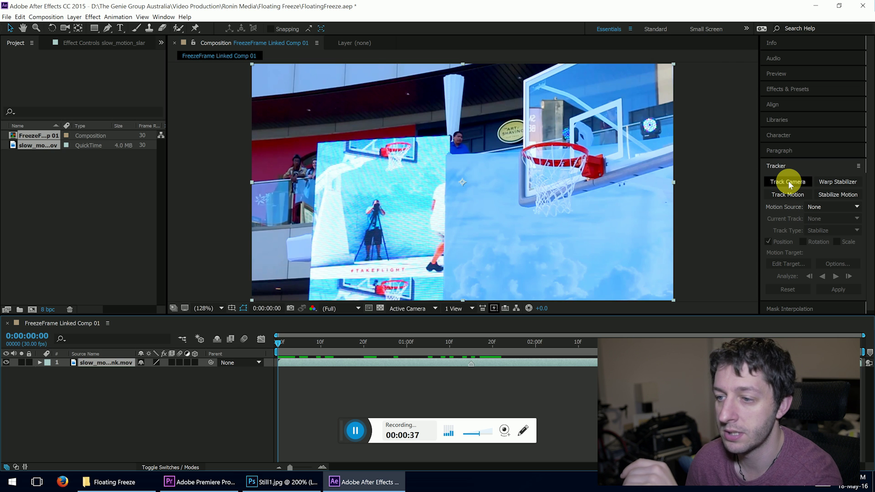
left_click(788, 180)
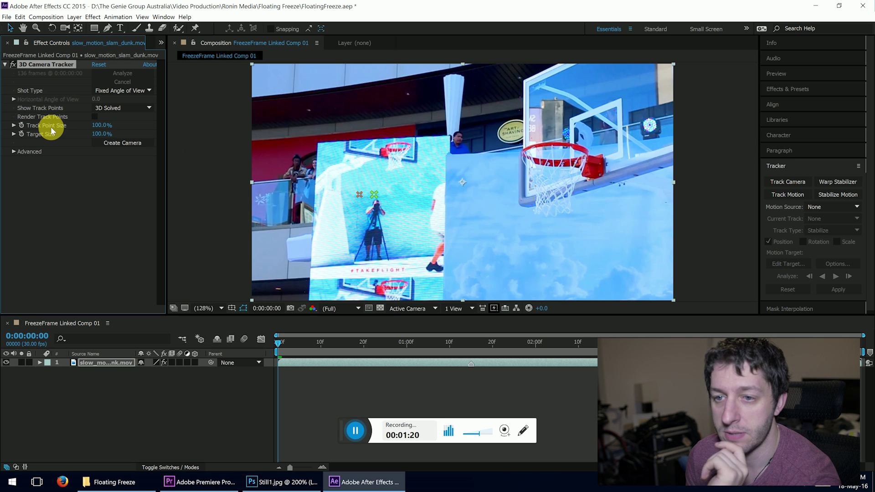
- Set Track Point Size to 320%, move to the dunk, and select points right of the rim
left_click_drag(110, 125, 219, 124)
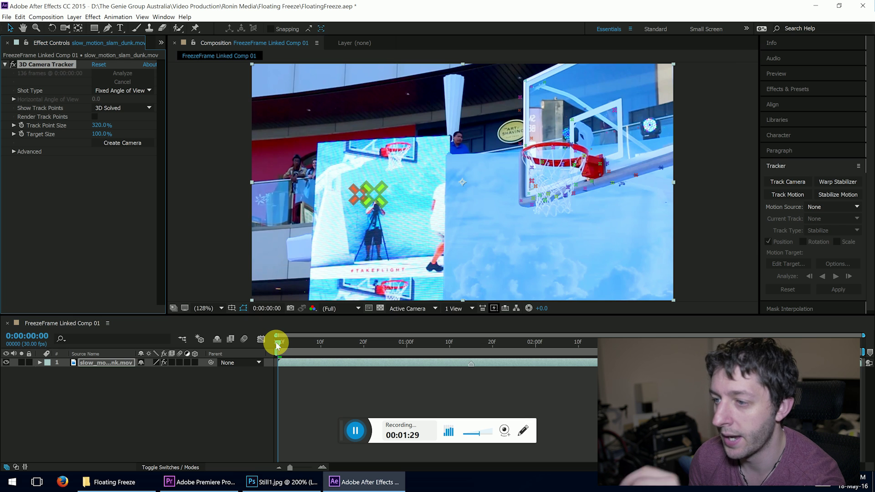
left_click_drag(278, 345, 623, 341)
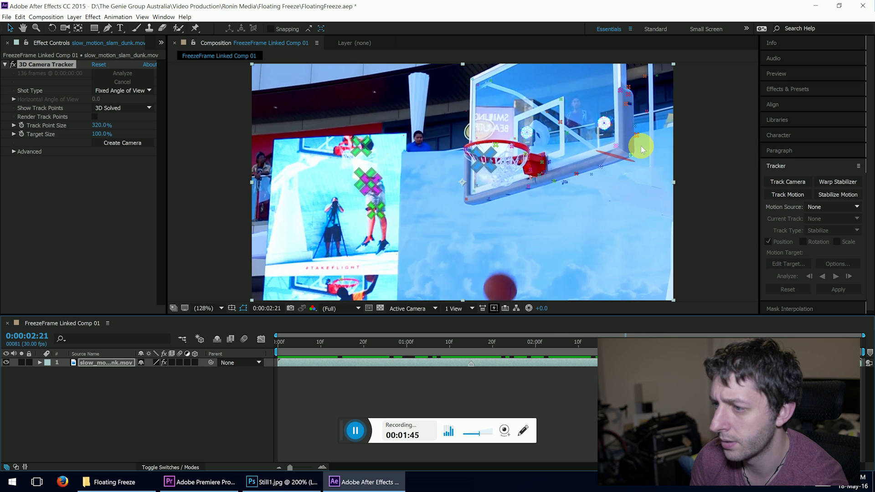
left_click_drag(622, 337, 527, 333)
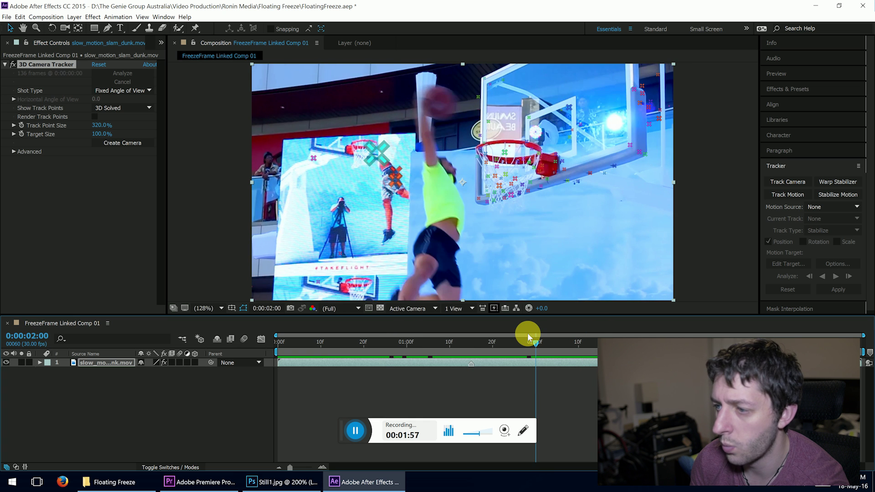
left_click(600, 108)
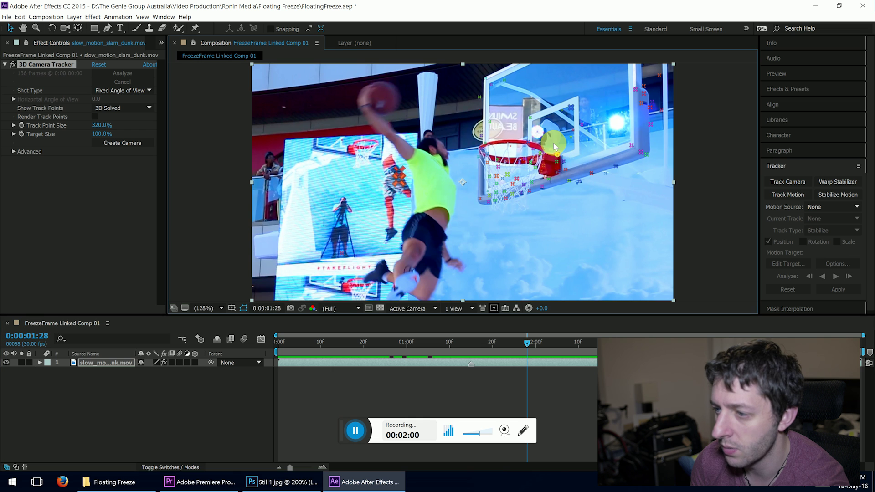
left_click_drag(554, 143, 566, 176)
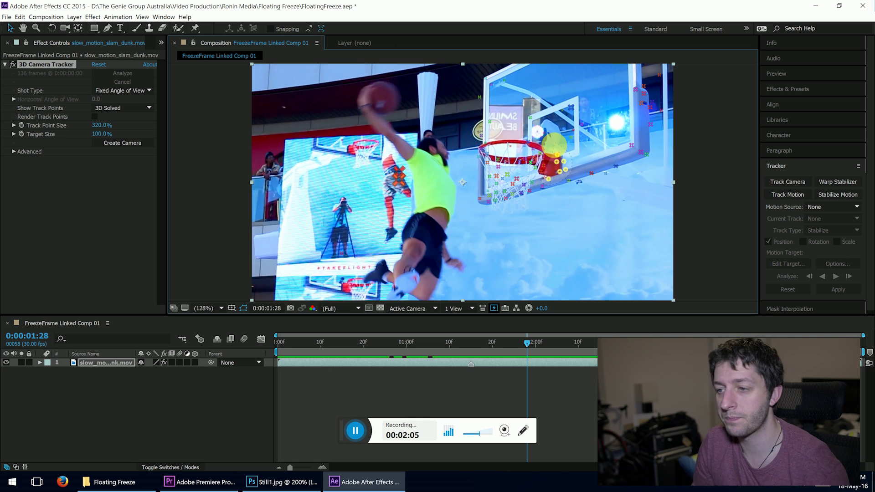
- Create Track Solid 1 and a 3D Tracker Camera from the selected points, collapsing the tracker
right_click(557, 170)
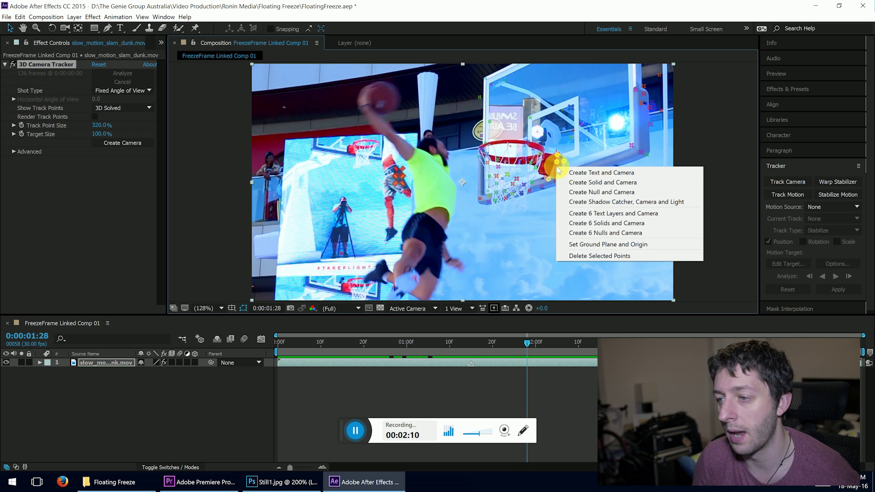
left_click(565, 182)
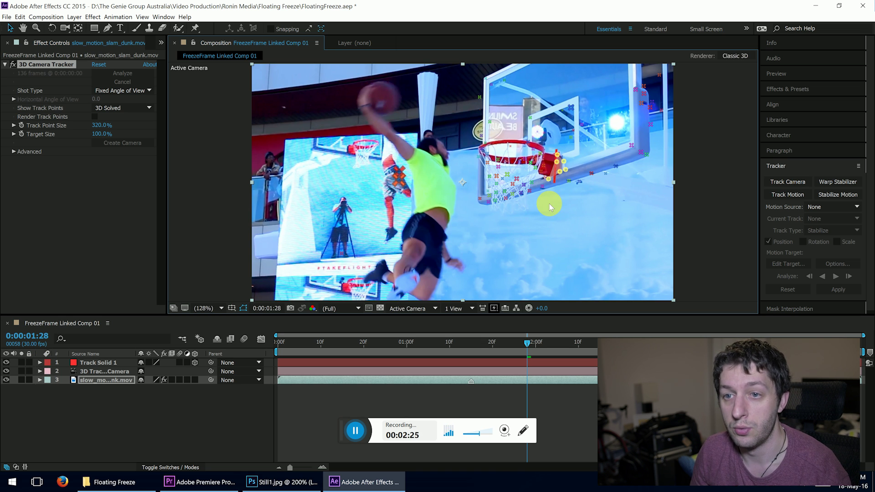
left_click(535, 196)
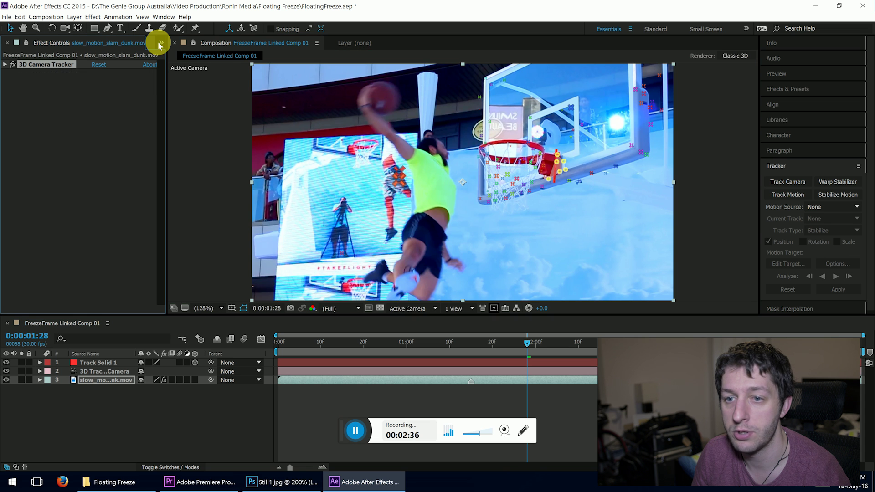
left_click_drag(158, 42, 176, 61)
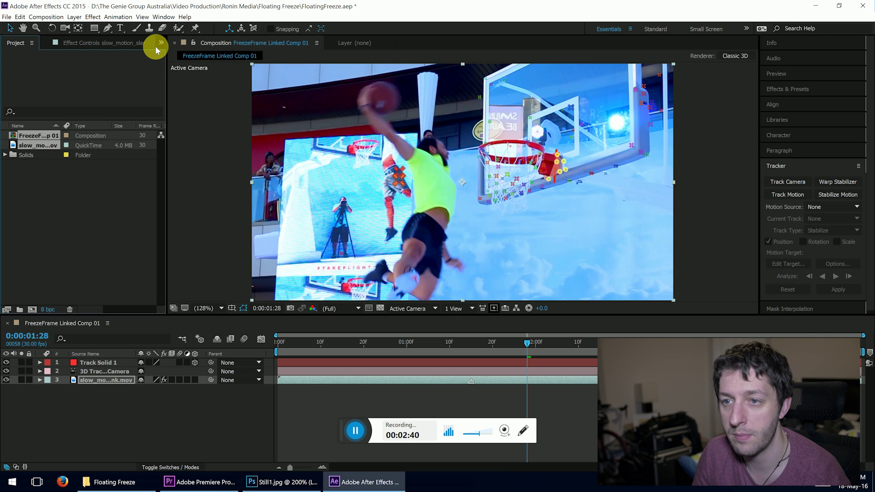
left_click(137, 44)
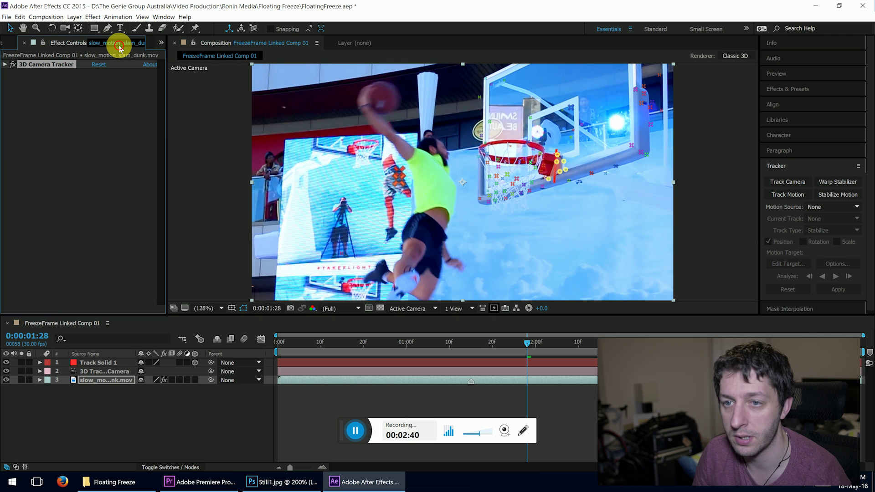
- Import Still1.png from File Explorer into the After Effects Project panel
left_click(160, 43)
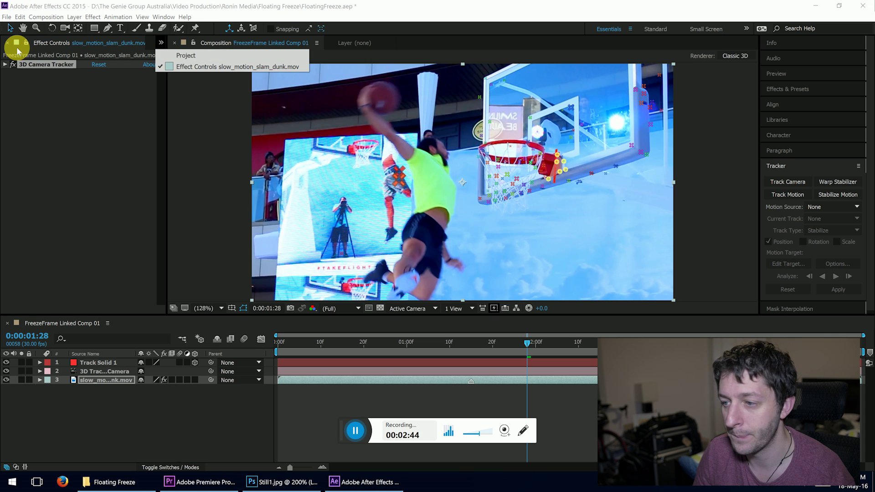
left_click(171, 57)
key("alt+Tab")
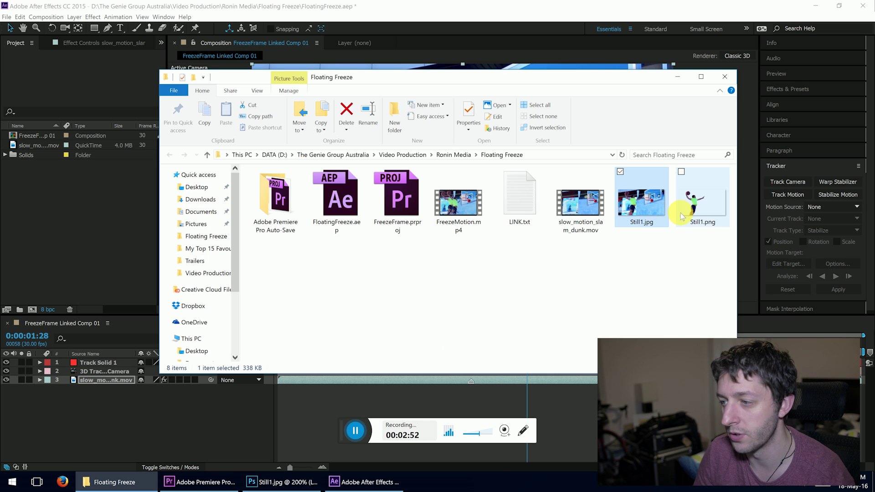
left_click(681, 217)
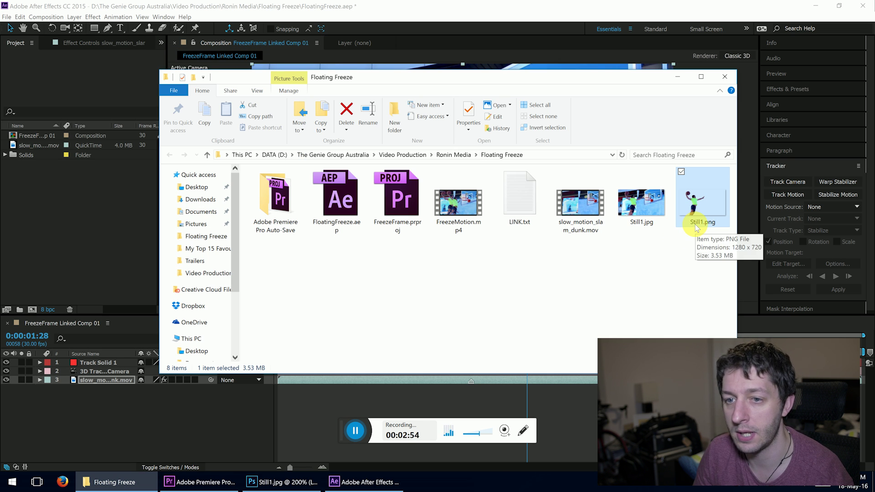
left_click_drag(699, 211, 89, 199)
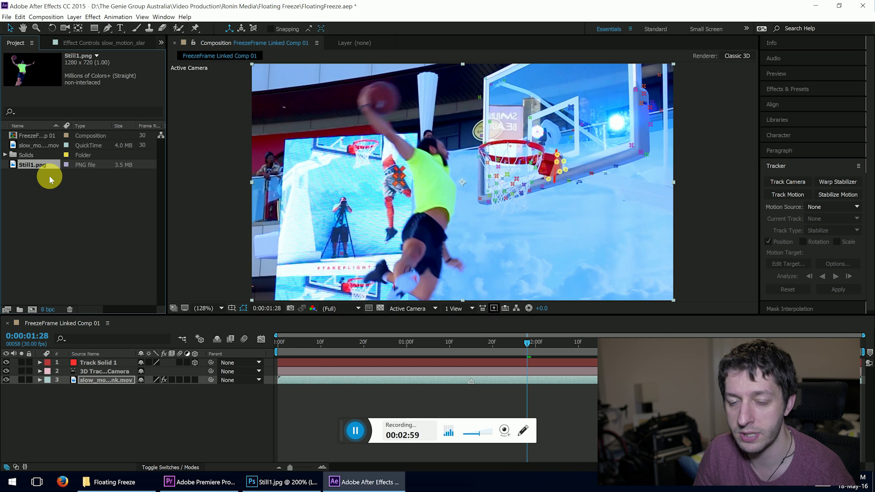
- Alt-drag Still1.png onto Track Solid 1 so the cutout replaces the solid
left_click(48, 171)
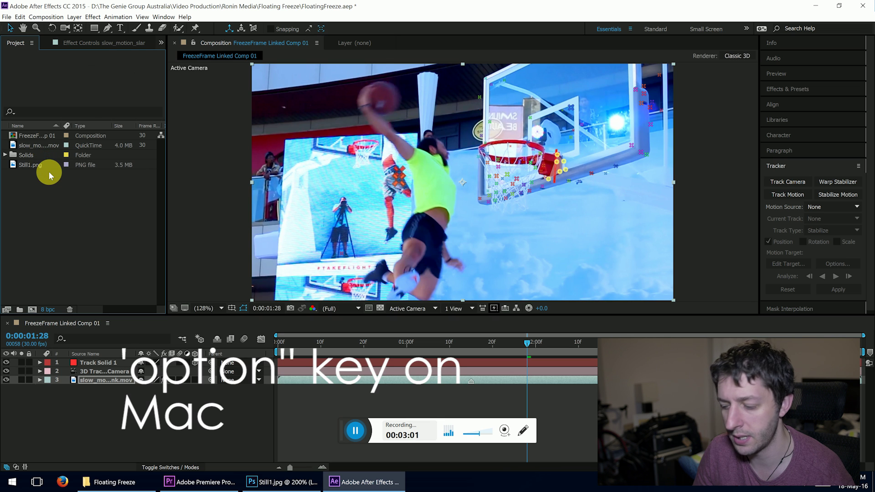
left_click_drag(46, 165, 97, 362)
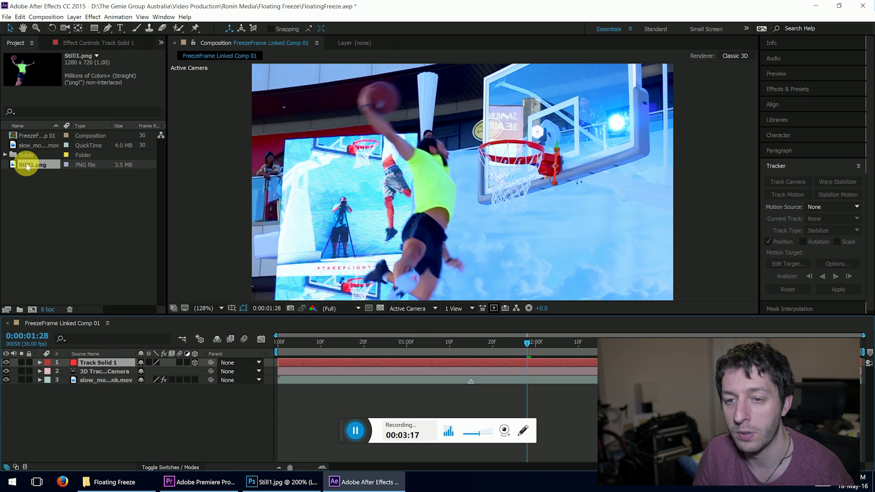
left_click_drag(29, 163, 100, 363)
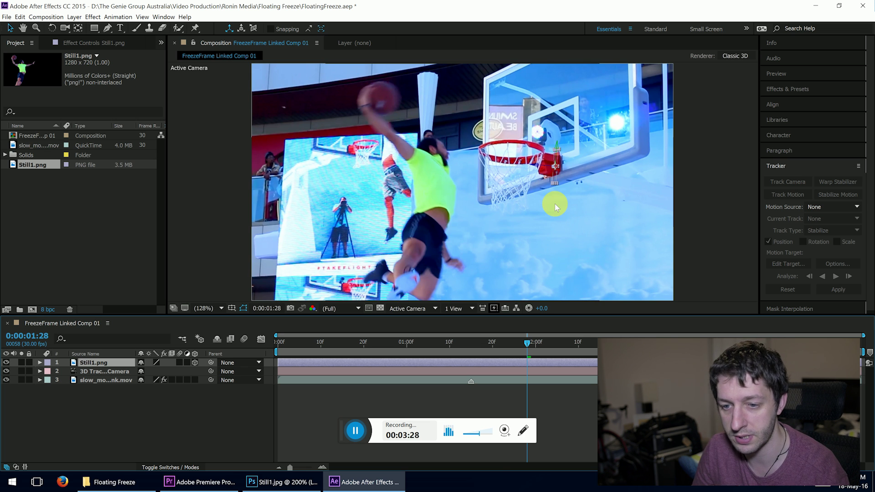
- Scale the Still1.png cutout to 166% and rotate it to X 2°, Y −64°
left_click(40, 362)
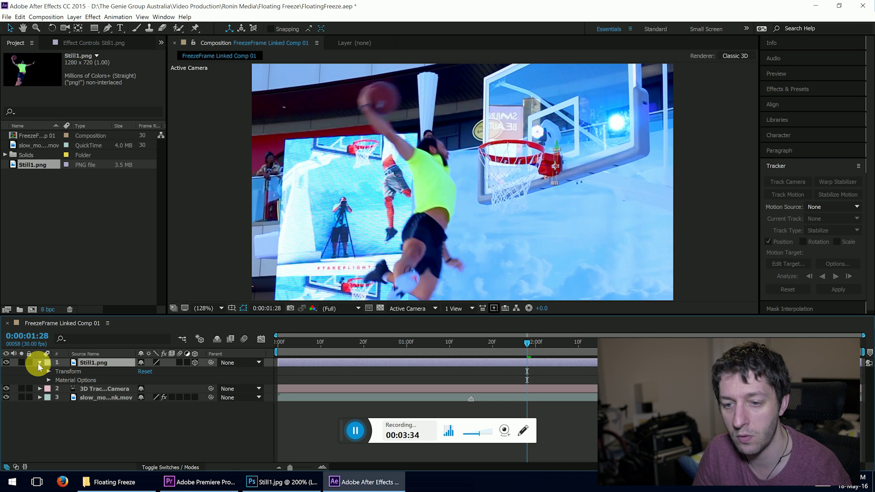
left_click(48, 373)
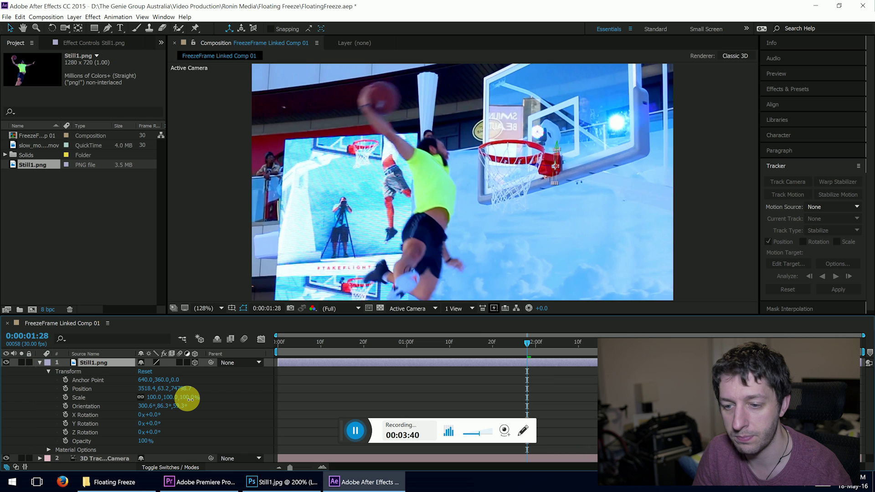
left_click_drag(190, 399, 338, 396)
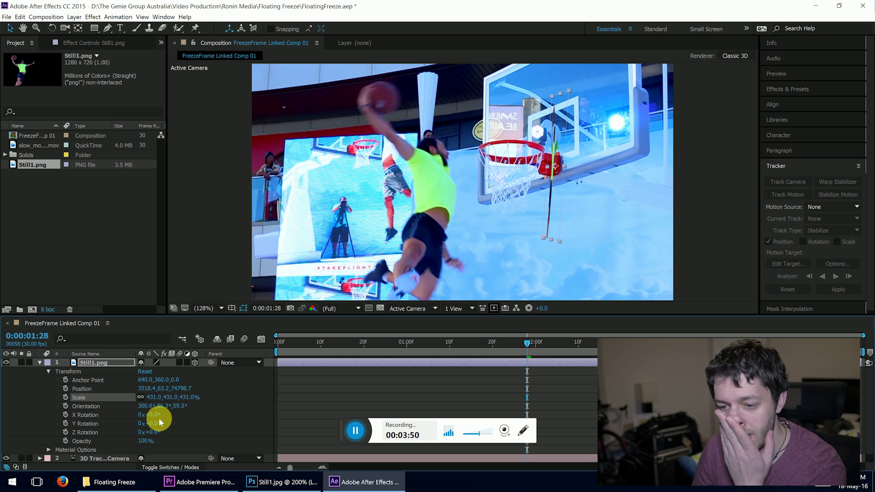
left_click_drag(158, 416, 117, 417)
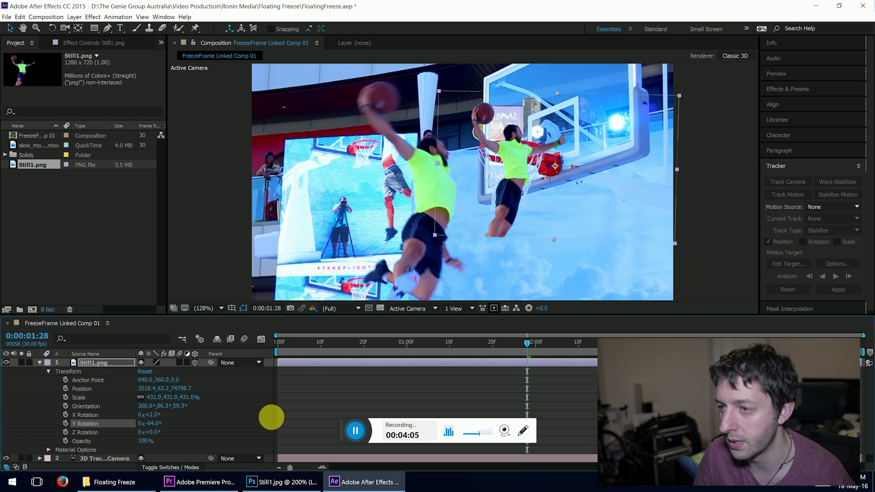
- Preview the linked comp in Premiere's sequence at 00:00:01:15, then return to After Effects
left_click(200, 483)
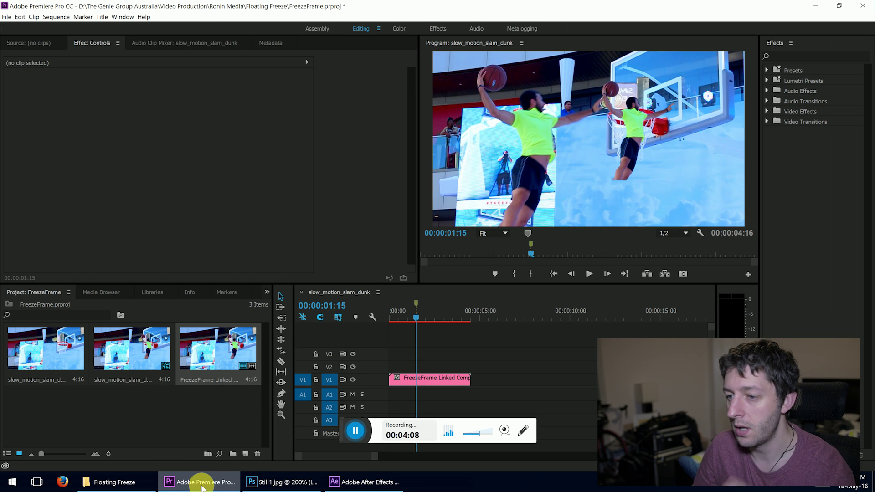
mouse_move(415, 315)
left_mouse_down()
mouse_move(425, 315)
mouse_move(416, 318)
left_mouse_up()
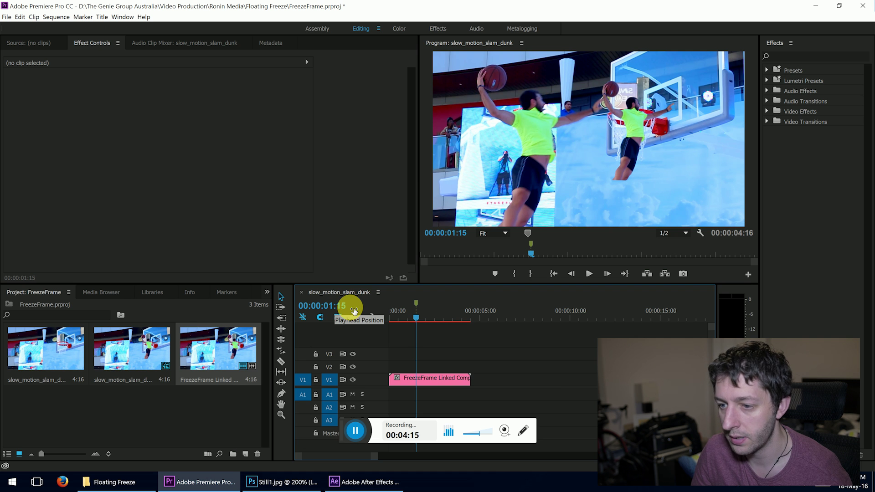
left_click(366, 480)
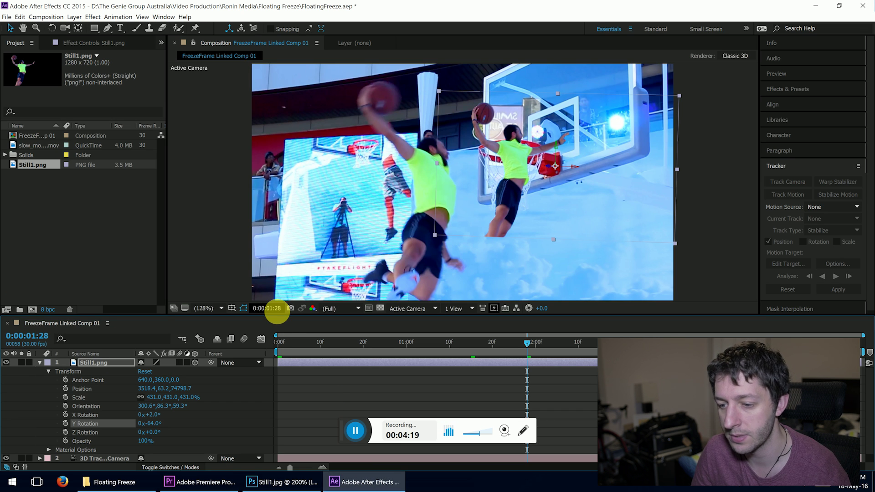
- Enter 115 in Go to Time to move the comp to 0:00:01:15
left_click(276, 309)
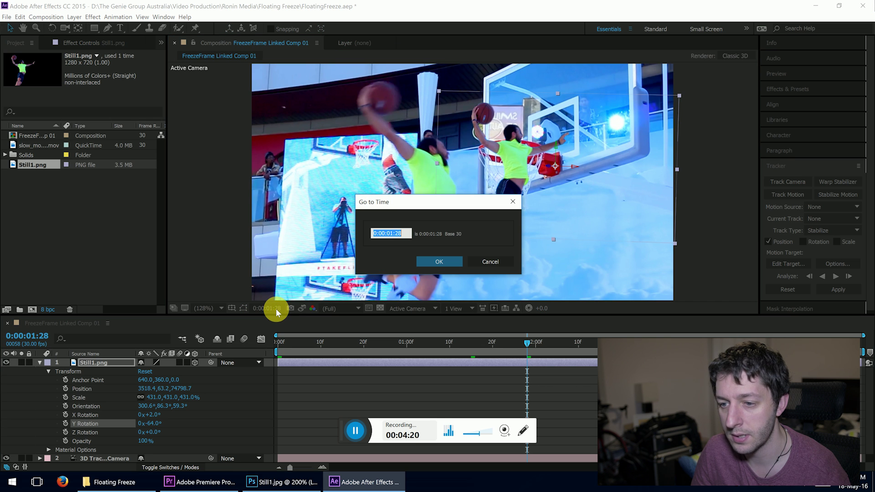
type("115")
left_click(433, 268)
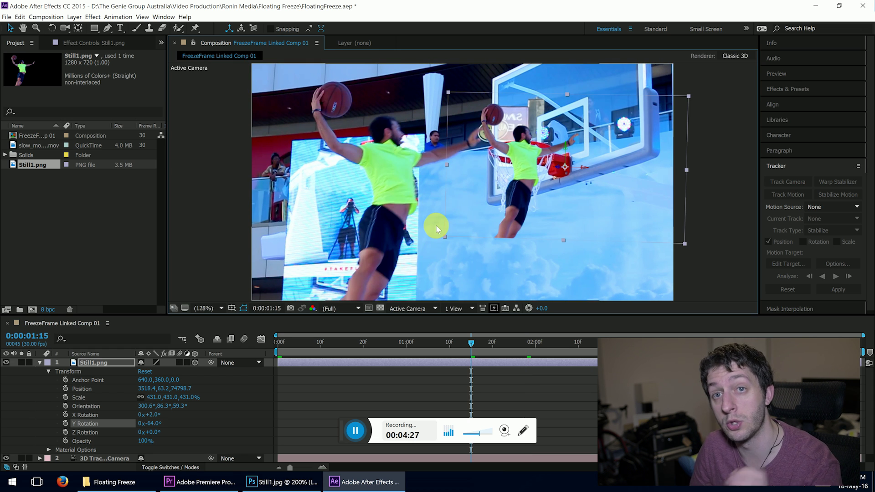
- Move Still1.png onto the player, scale it to about 810% and turn it on its Y axis
left_click_drag(524, 171, 368, 232)
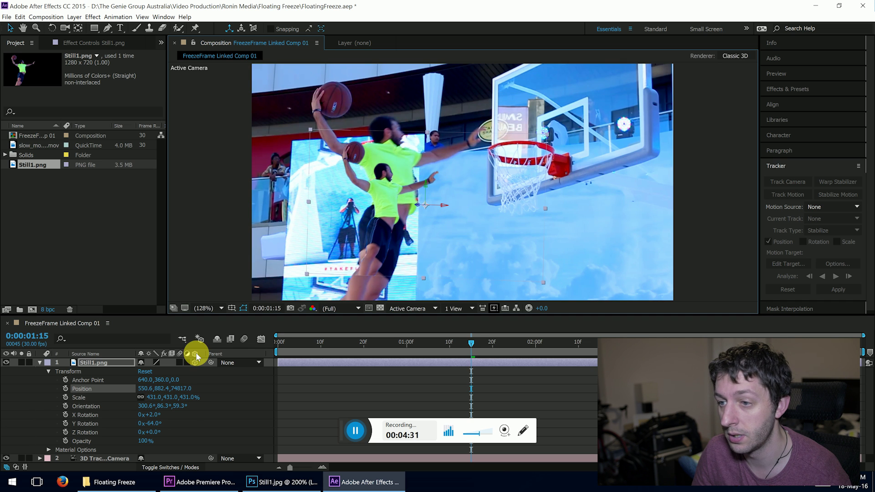
left_click_drag(194, 397, 381, 384)
left_click_drag(358, 197, 379, 205)
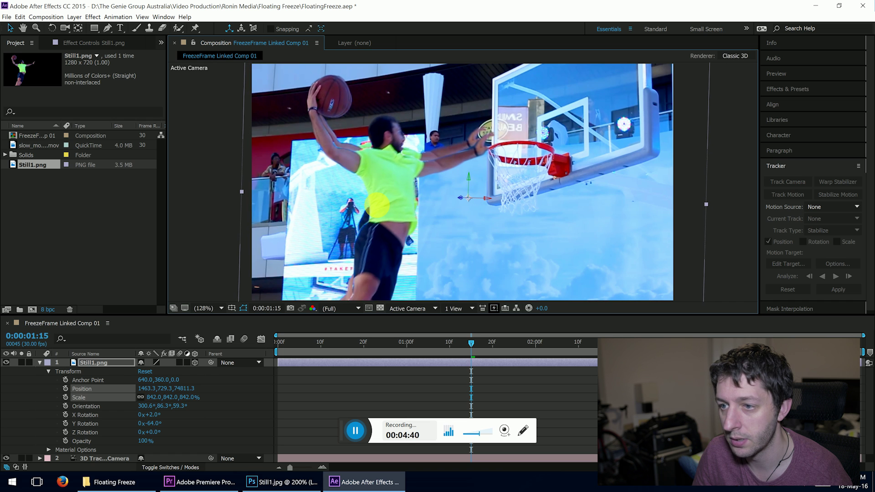
left_click_drag(195, 398, 177, 397)
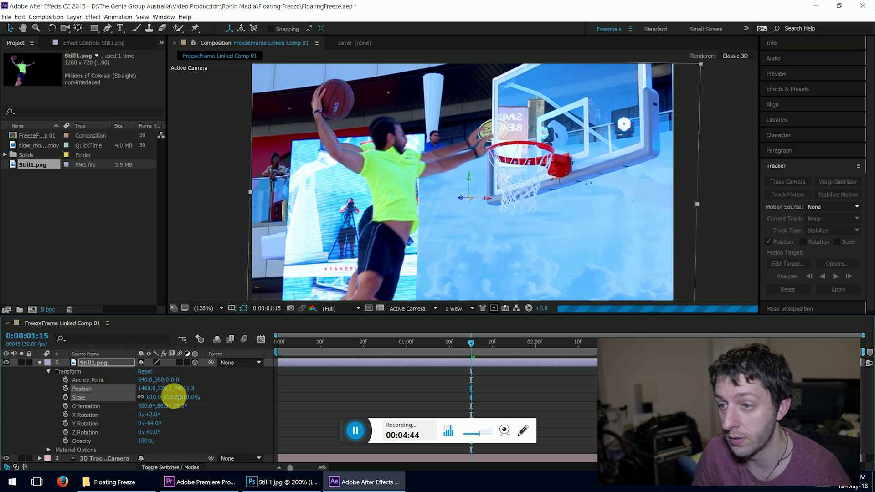
left_click_drag(380, 221, 397, 211)
left_click_drag(163, 418, 154, 420)
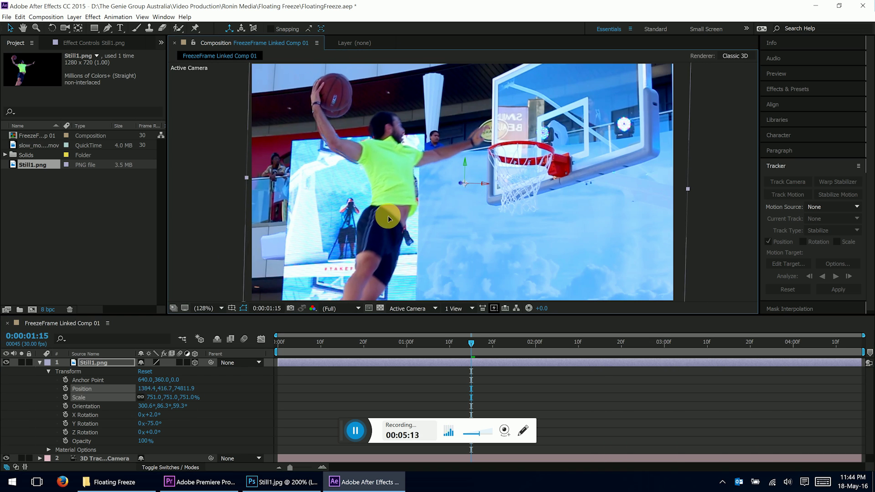
left_click_drag(388, 219, 387, 230)
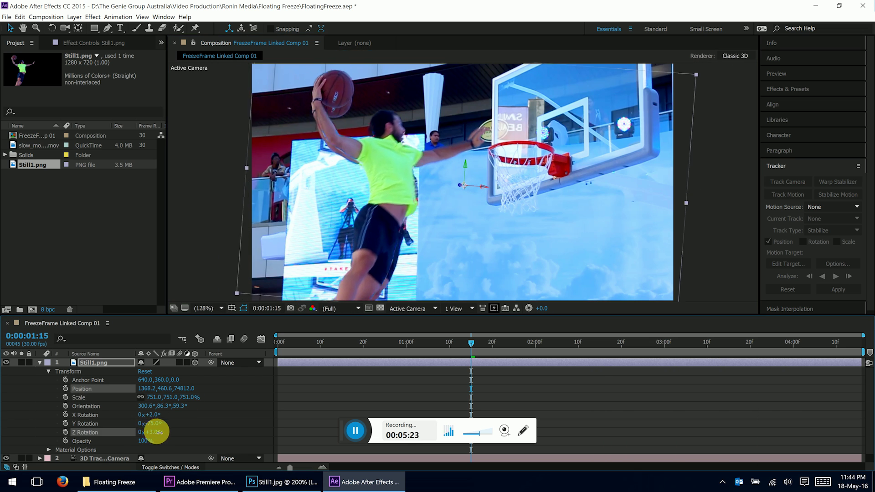
mouse_move(152, 429)
left_mouse_down()
mouse_move(153, 414)
mouse_move(160, 422)
left_mouse_up()
- Fine-tune rotation to X +1°, Y −78°, Z −2°, scale to 728%, and nudge position onto the player
left_click(863, 414)
left_click_drag(384, 195, 394, 201)
left_click_drag(149, 423, 152, 422)
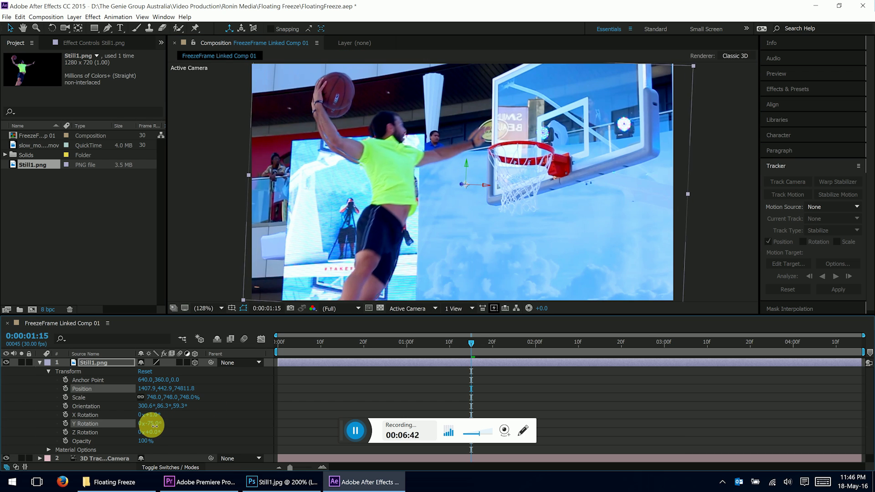
left_click_drag(145, 388, 146, 384)
left_click_drag(372, 198, 391, 195)
left_click_drag(156, 397, 152, 397)
left_click_drag(392, 201, 398, 204)
left_click(473, 205)
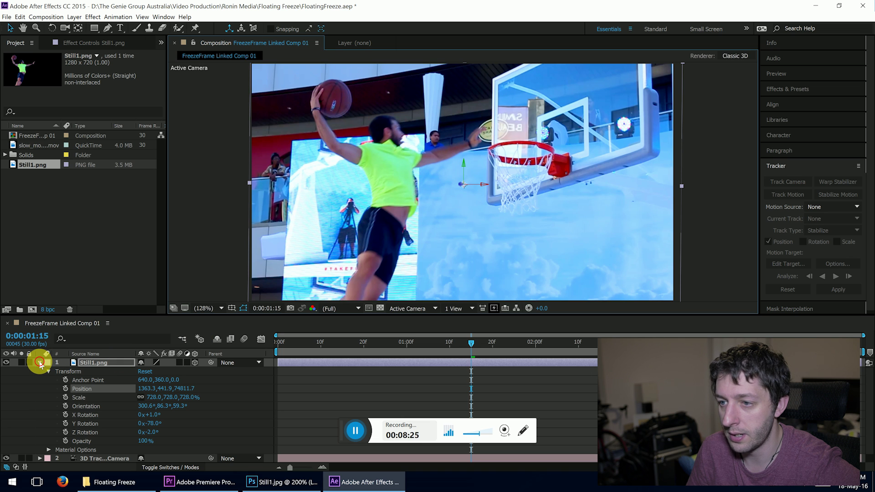
- Trim Still1.png so its layer ends at the freeze frame around 0:00:01:15
left_click(39, 362)
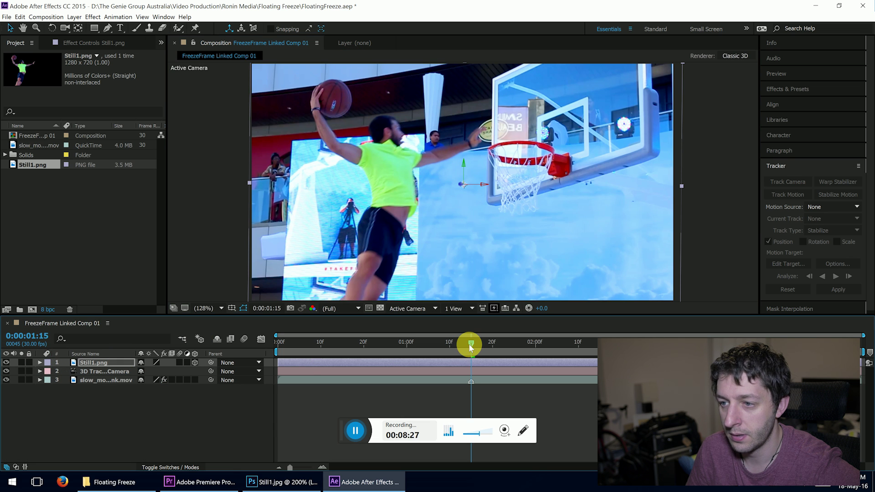
mouse_move(472, 345)
left_mouse_down()
mouse_move(274, 345)
mouse_move(594, 339)
mouse_move(414, 334)
mouse_move(471, 338)
left_mouse_up()
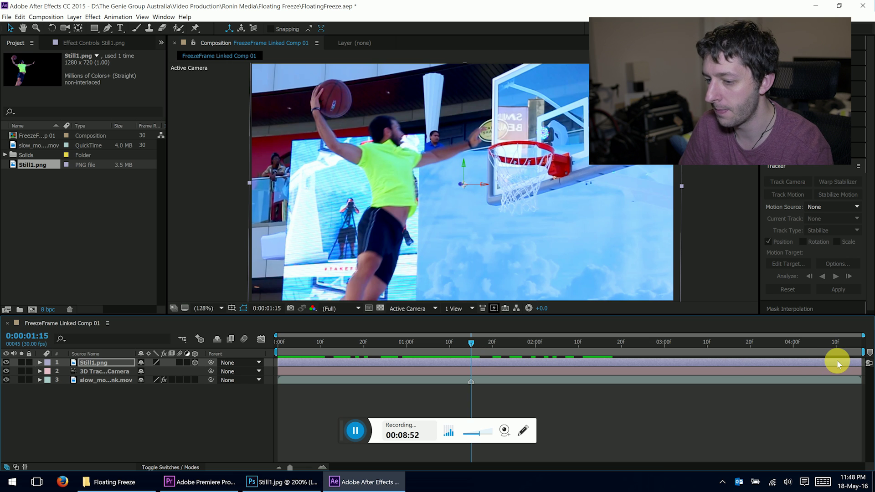
left_click_drag(859, 361, 471, 357)
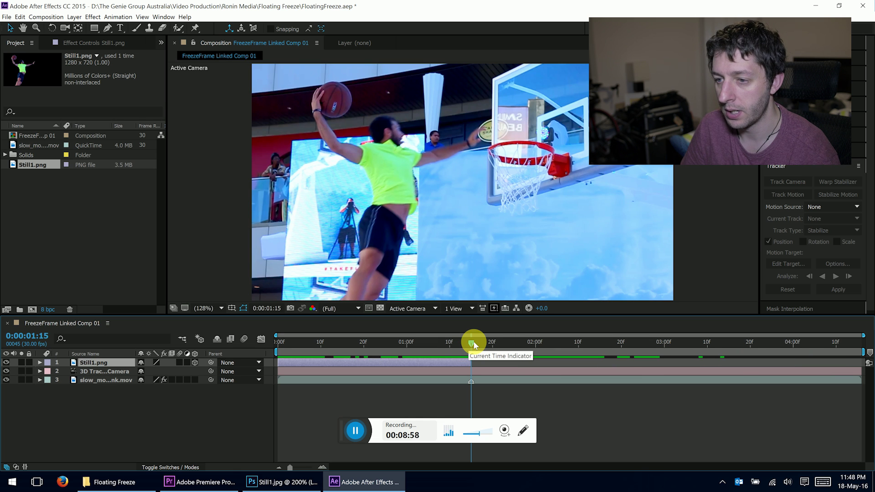
left_click_drag(471, 345, 435, 351)
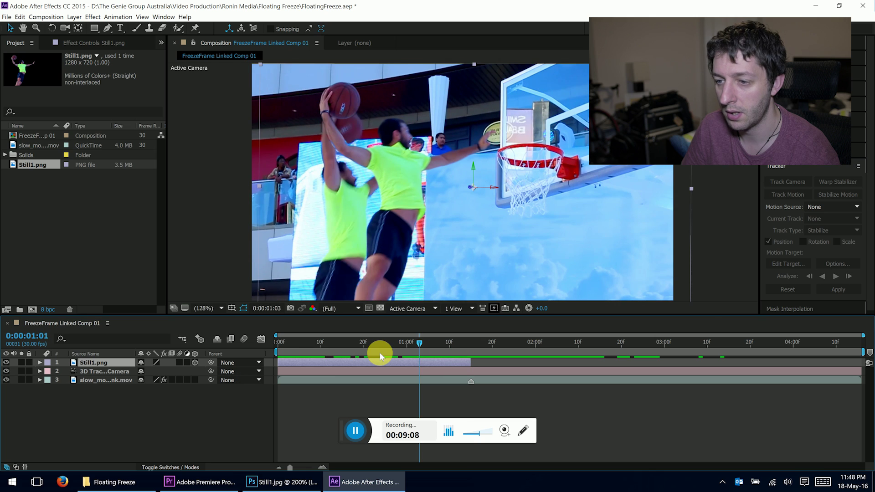
- Preview the composition from the start and save FloatingFreeze.aep
left_click_drag(380, 353, 275, 351)
key("space")
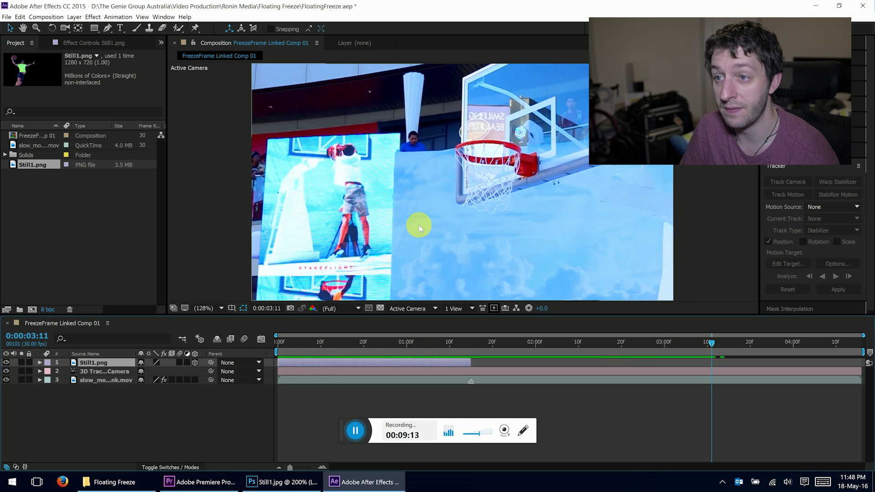
key("ctrl+s")
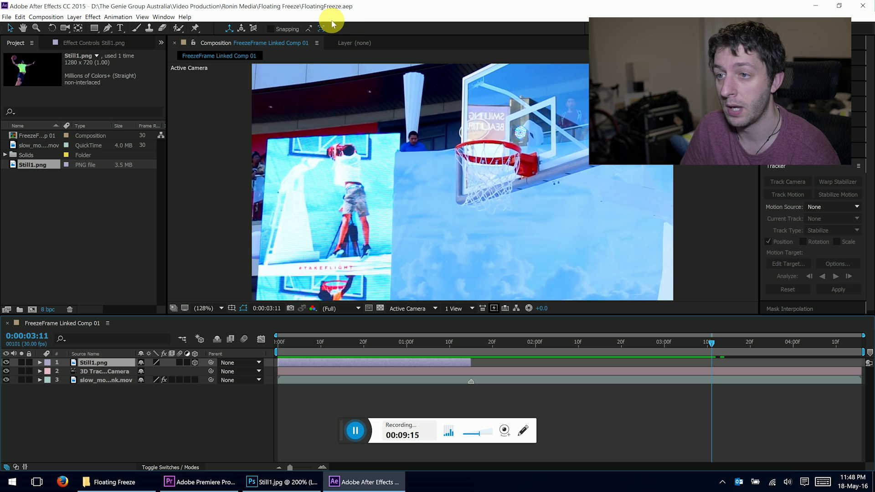
- Play the Premiere Pro sequence from the start to check the frozen cutout beside the dunk, then save
left_click(222, 478)
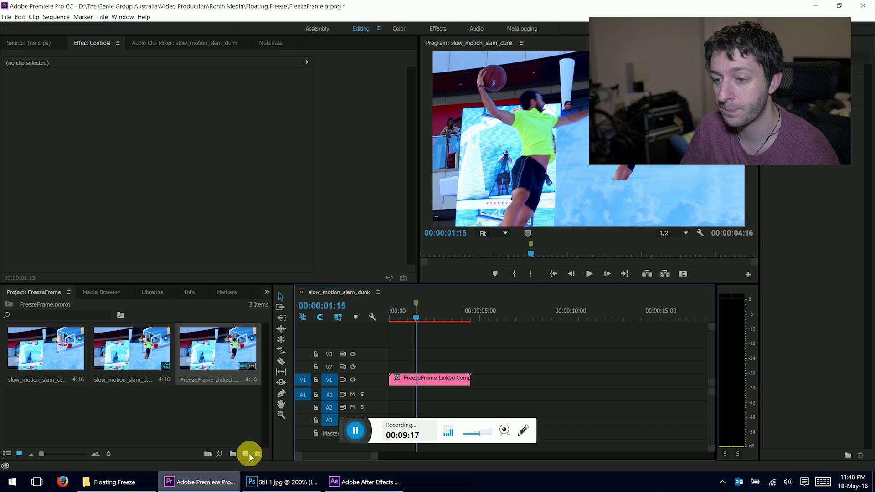
left_click(415, 318)
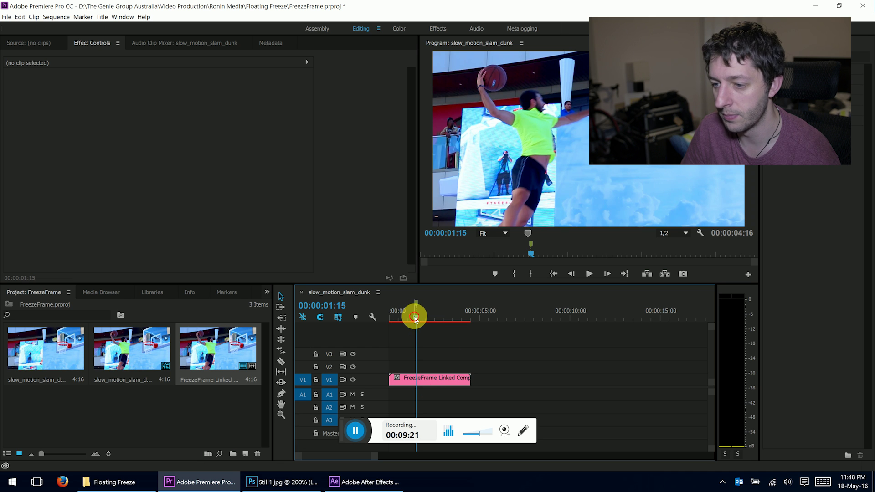
left_click_drag(385, 319, 386, 319)
left_click(589, 274)
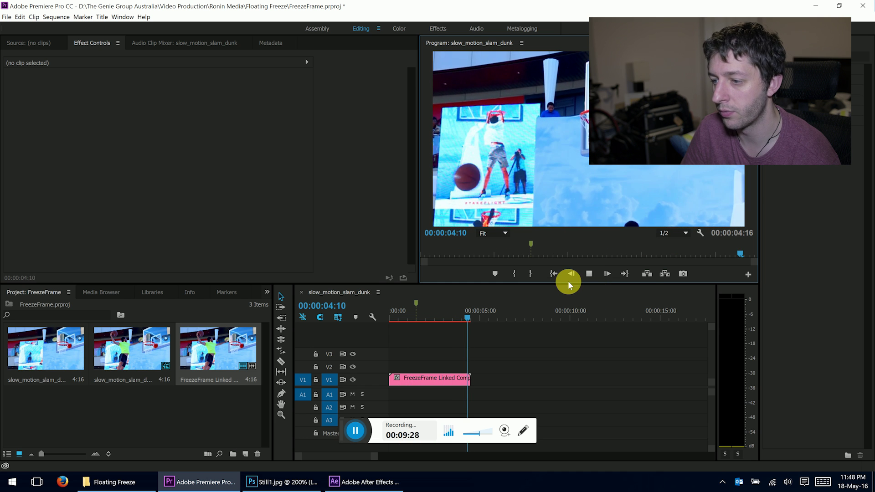
left_click(586, 274)
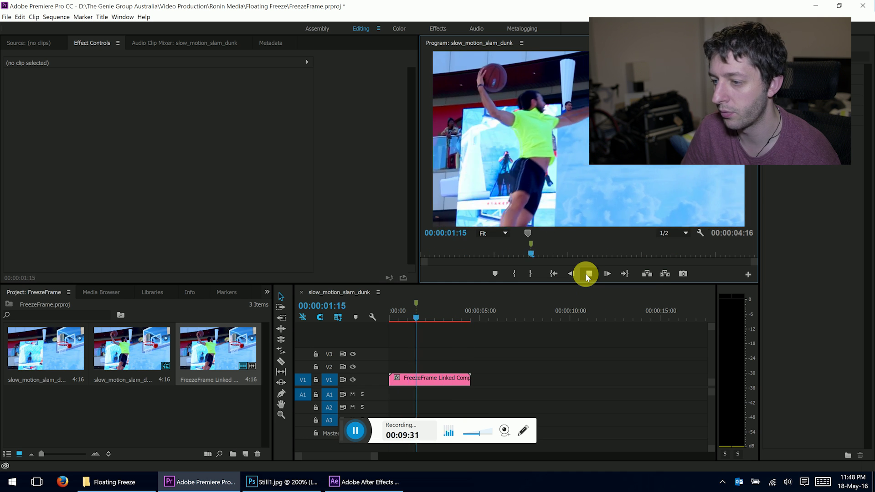
left_click(586, 274)
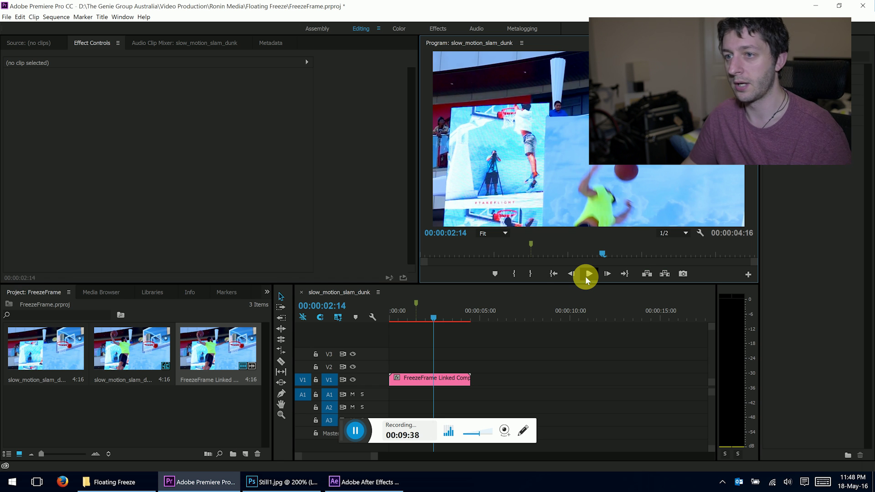
key("ctrl+s")
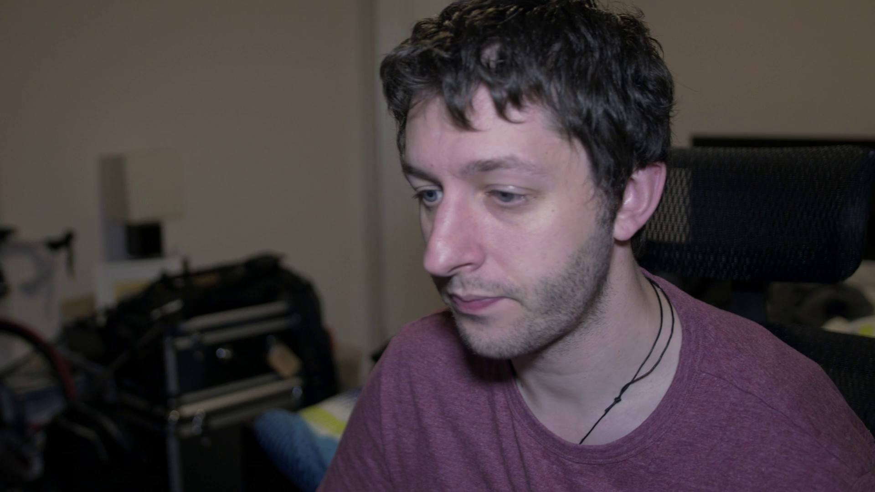